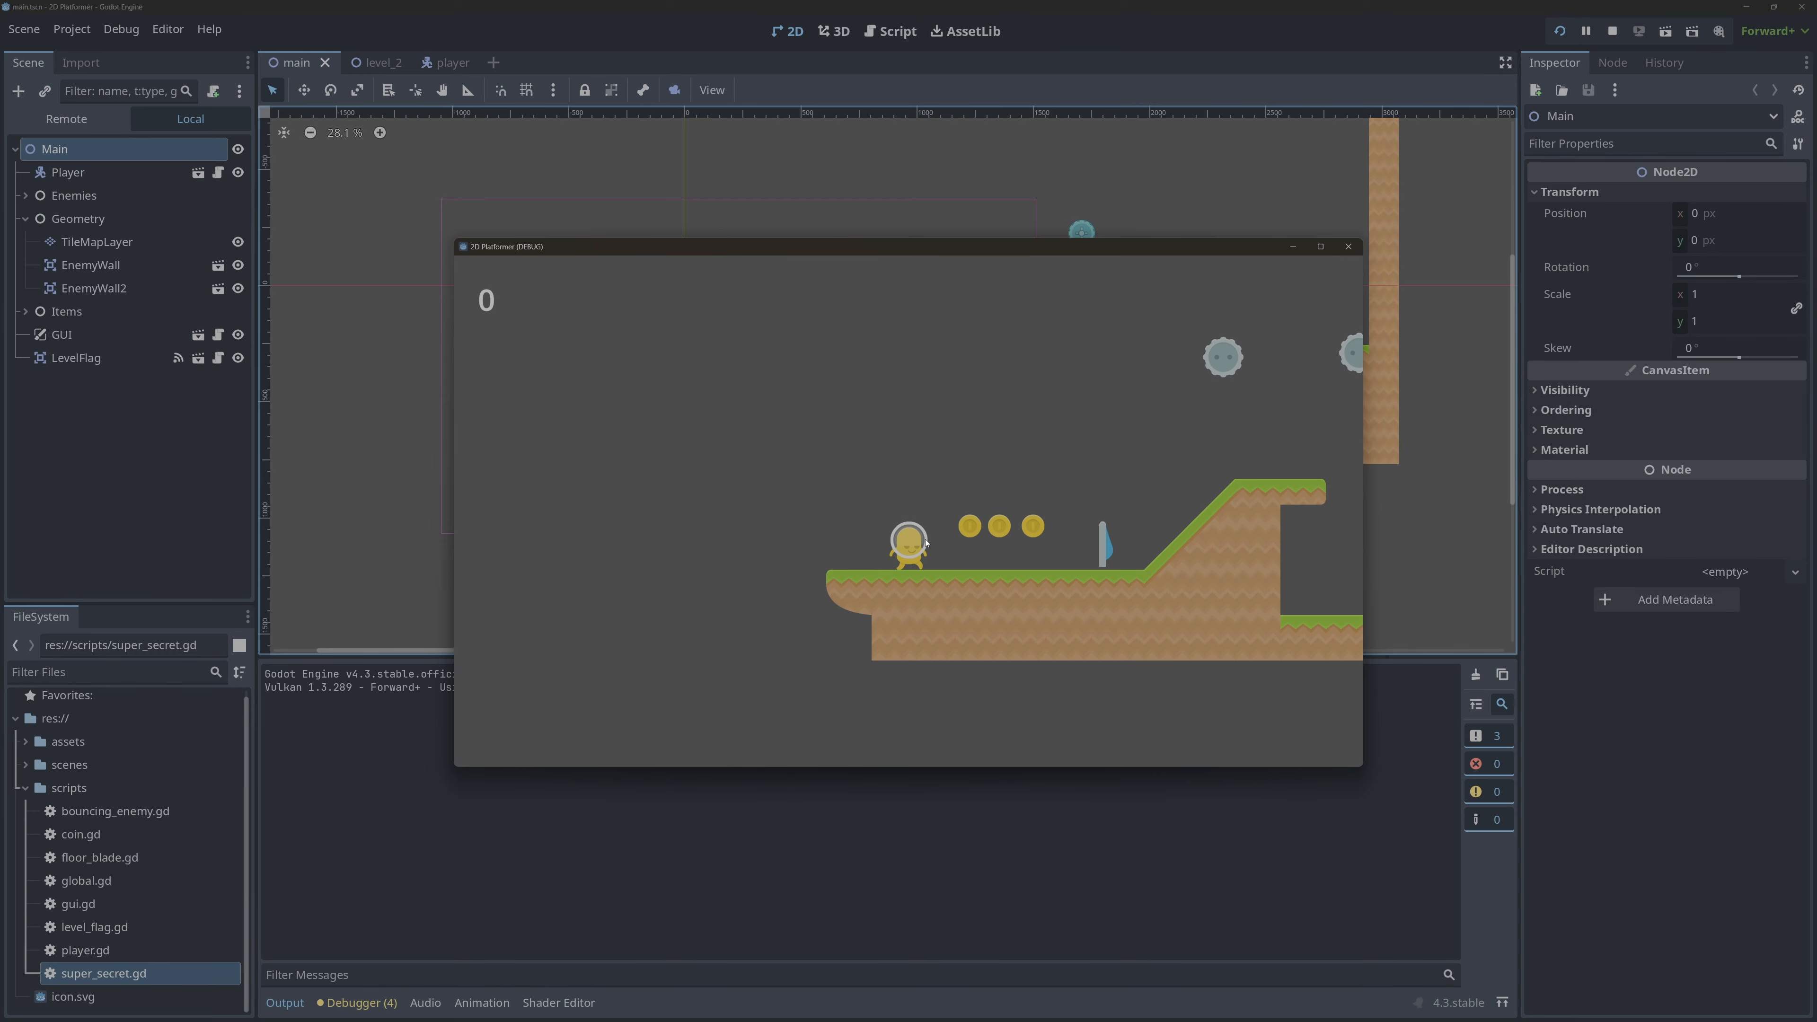
- Walk the player off the ledge at the start of the level in the running game, and close the game
key("Left")
key("Left")
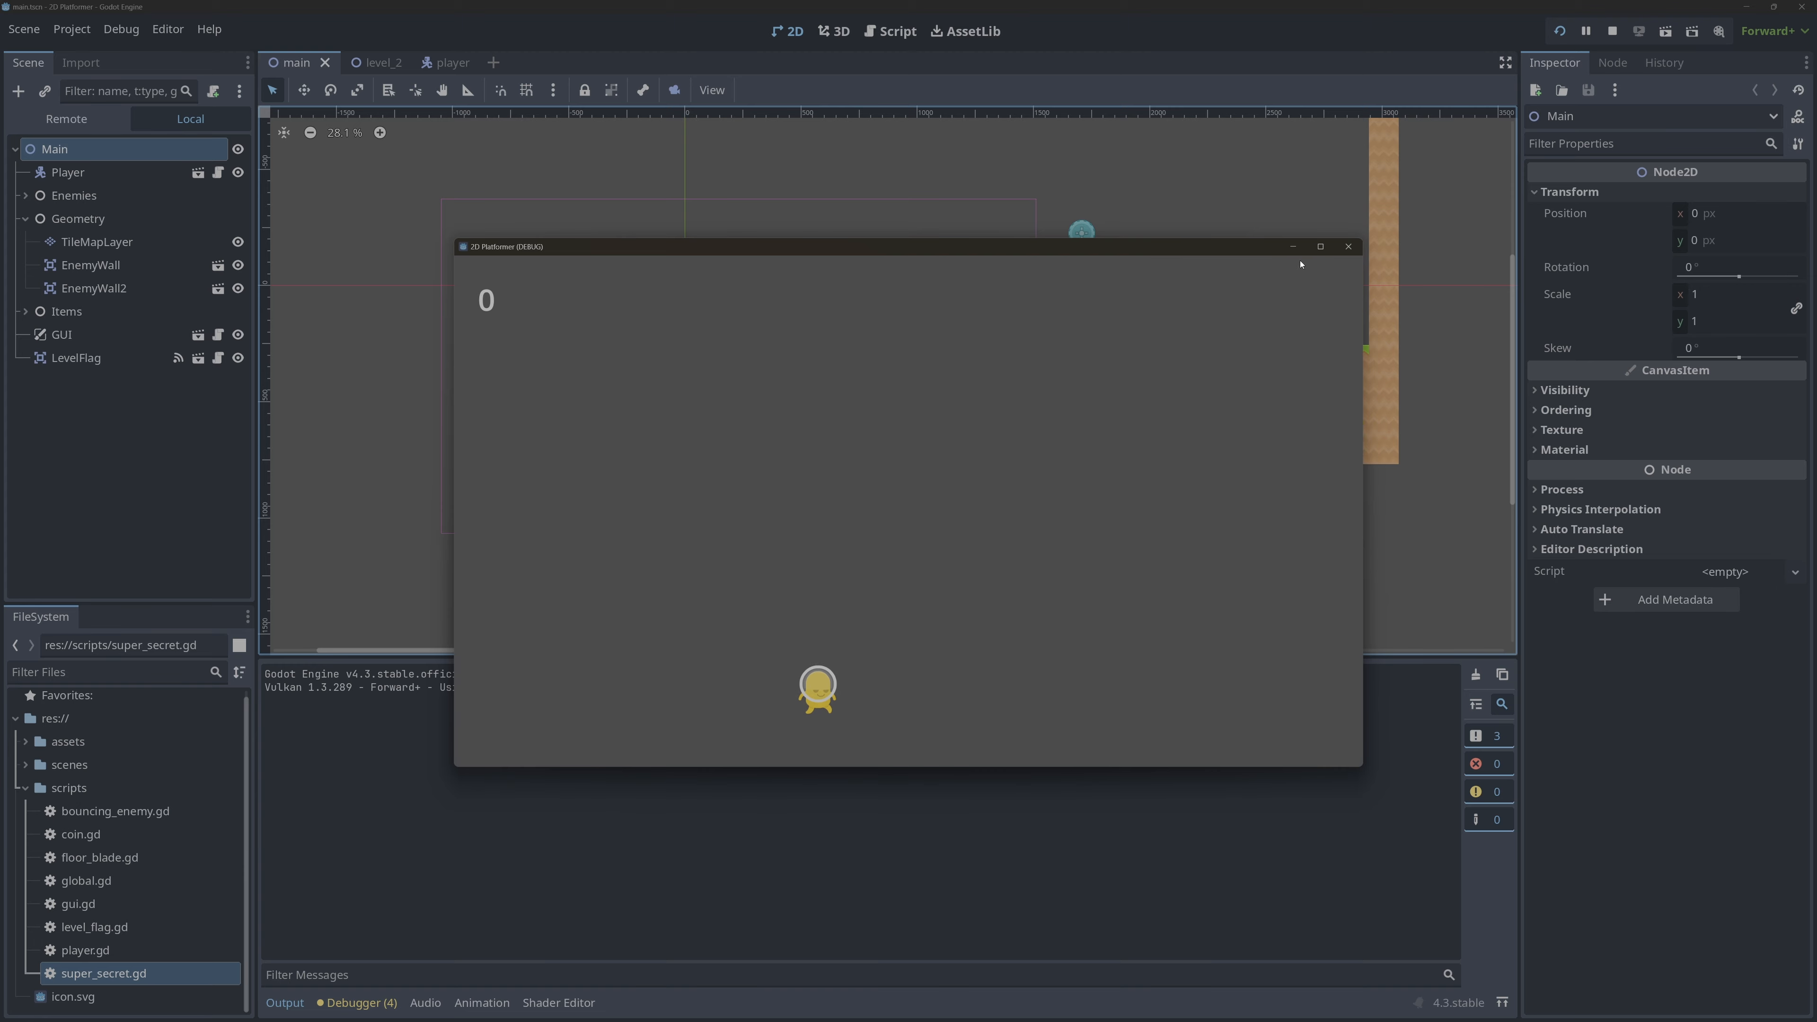
left_click(1348, 246)
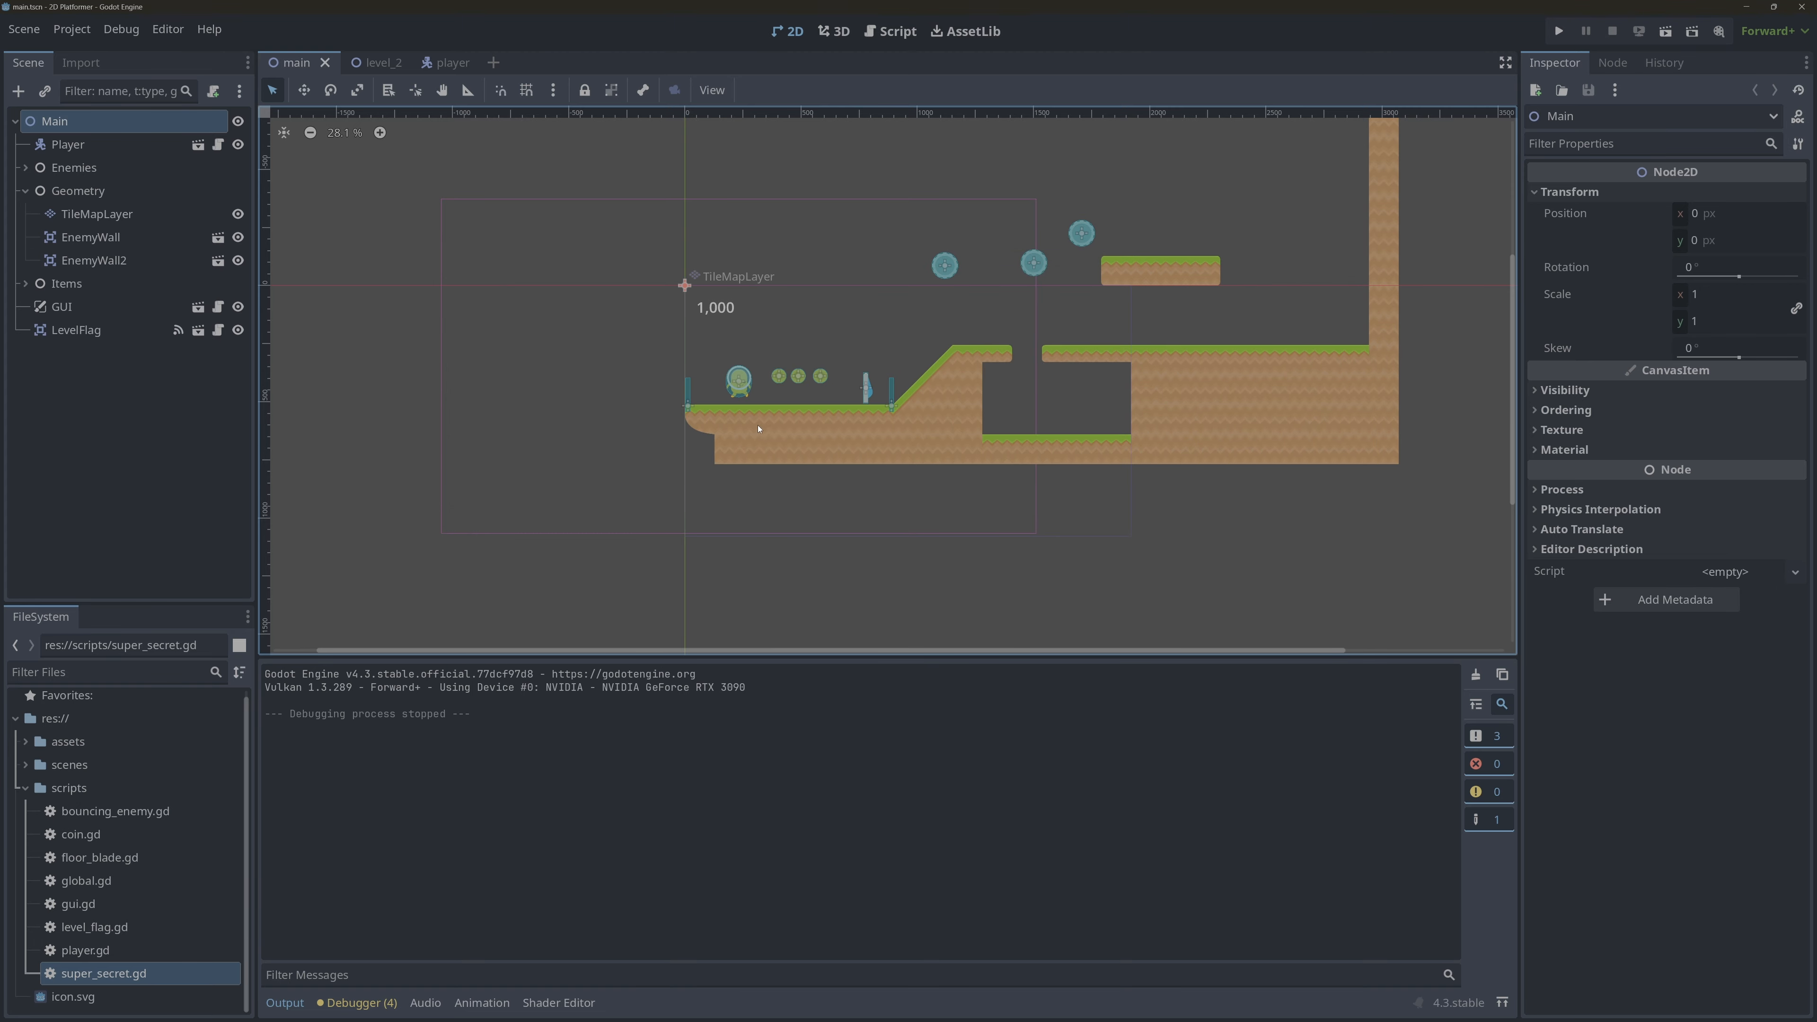
left_click(891, 31)
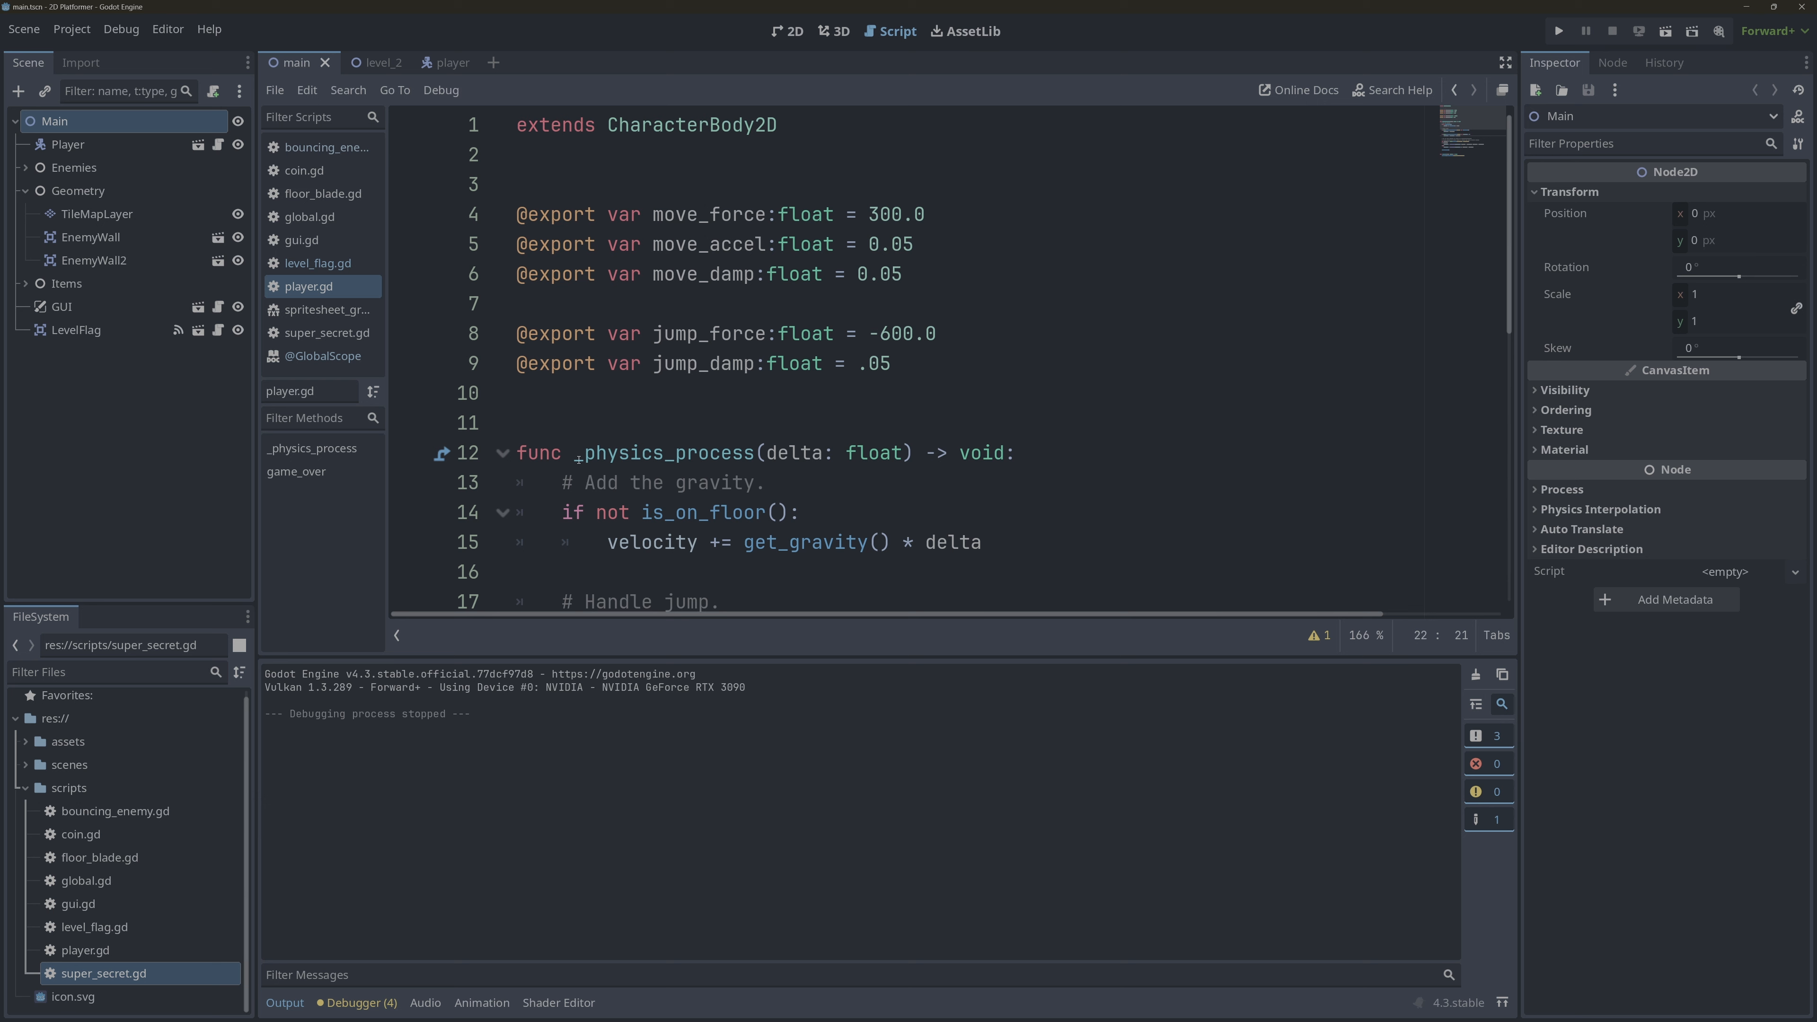
left_click(579, 460)
left_click(680, 407)
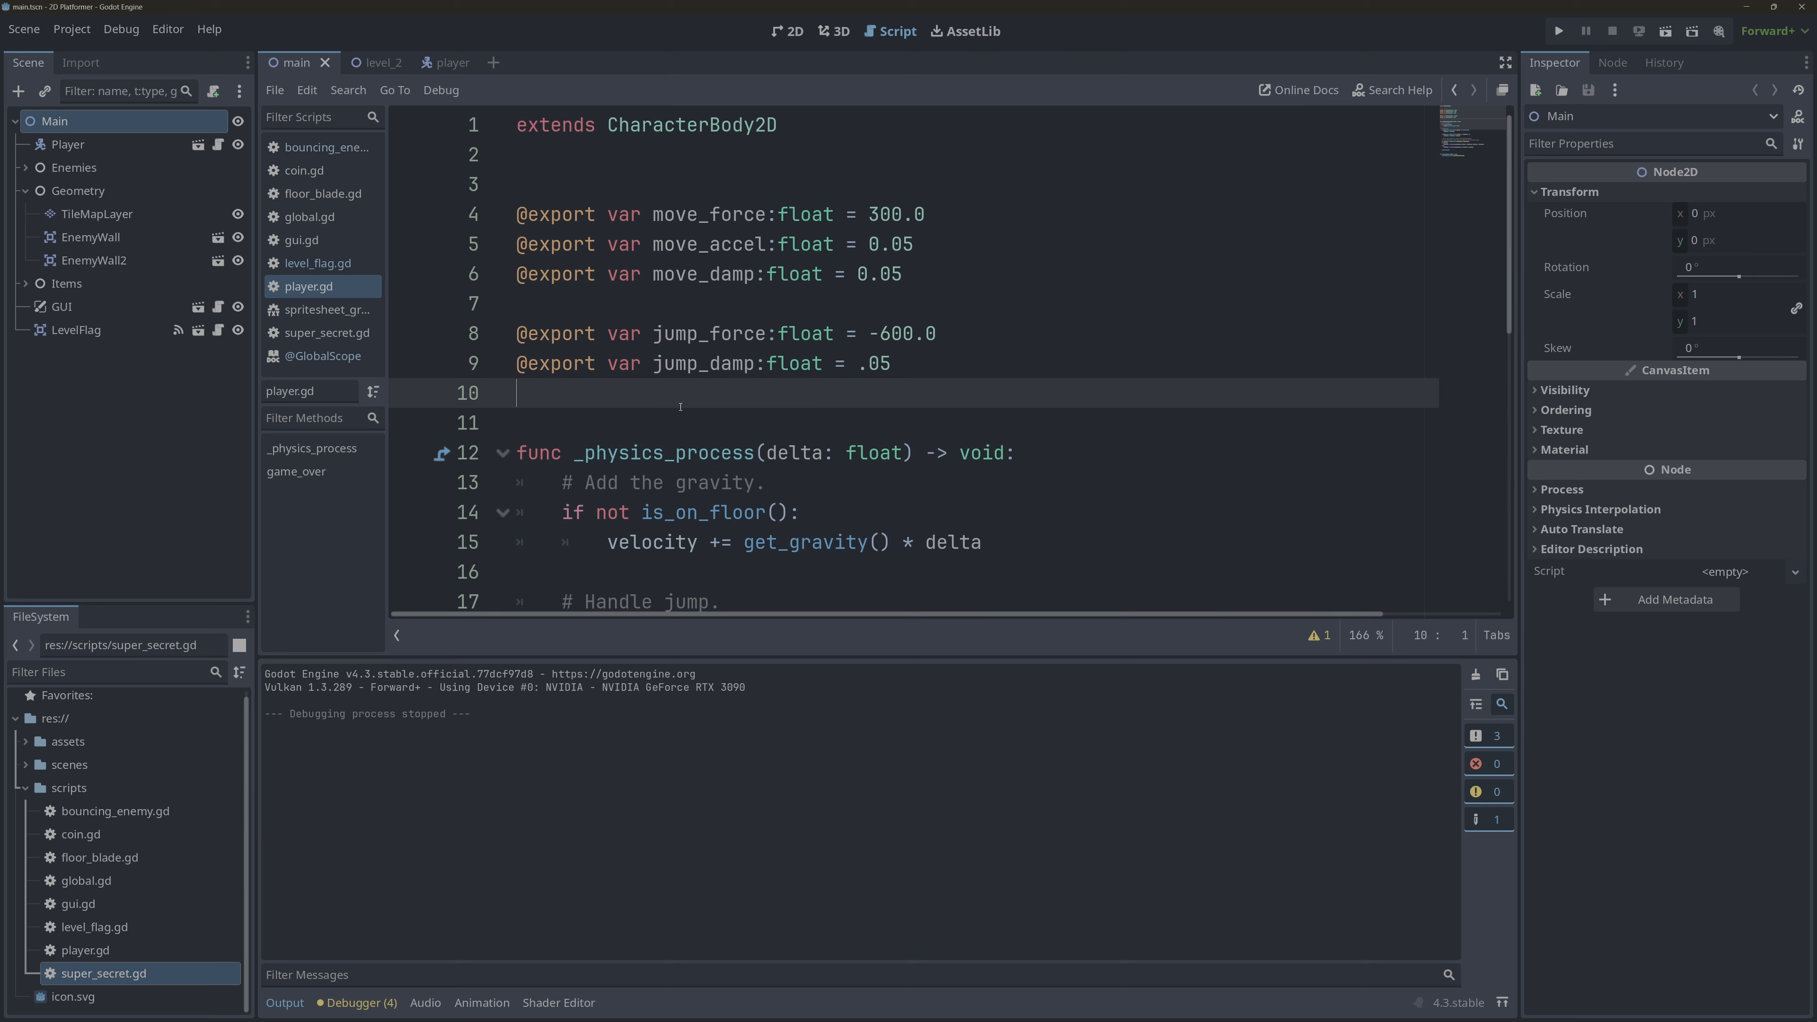
left_click(789, 30)
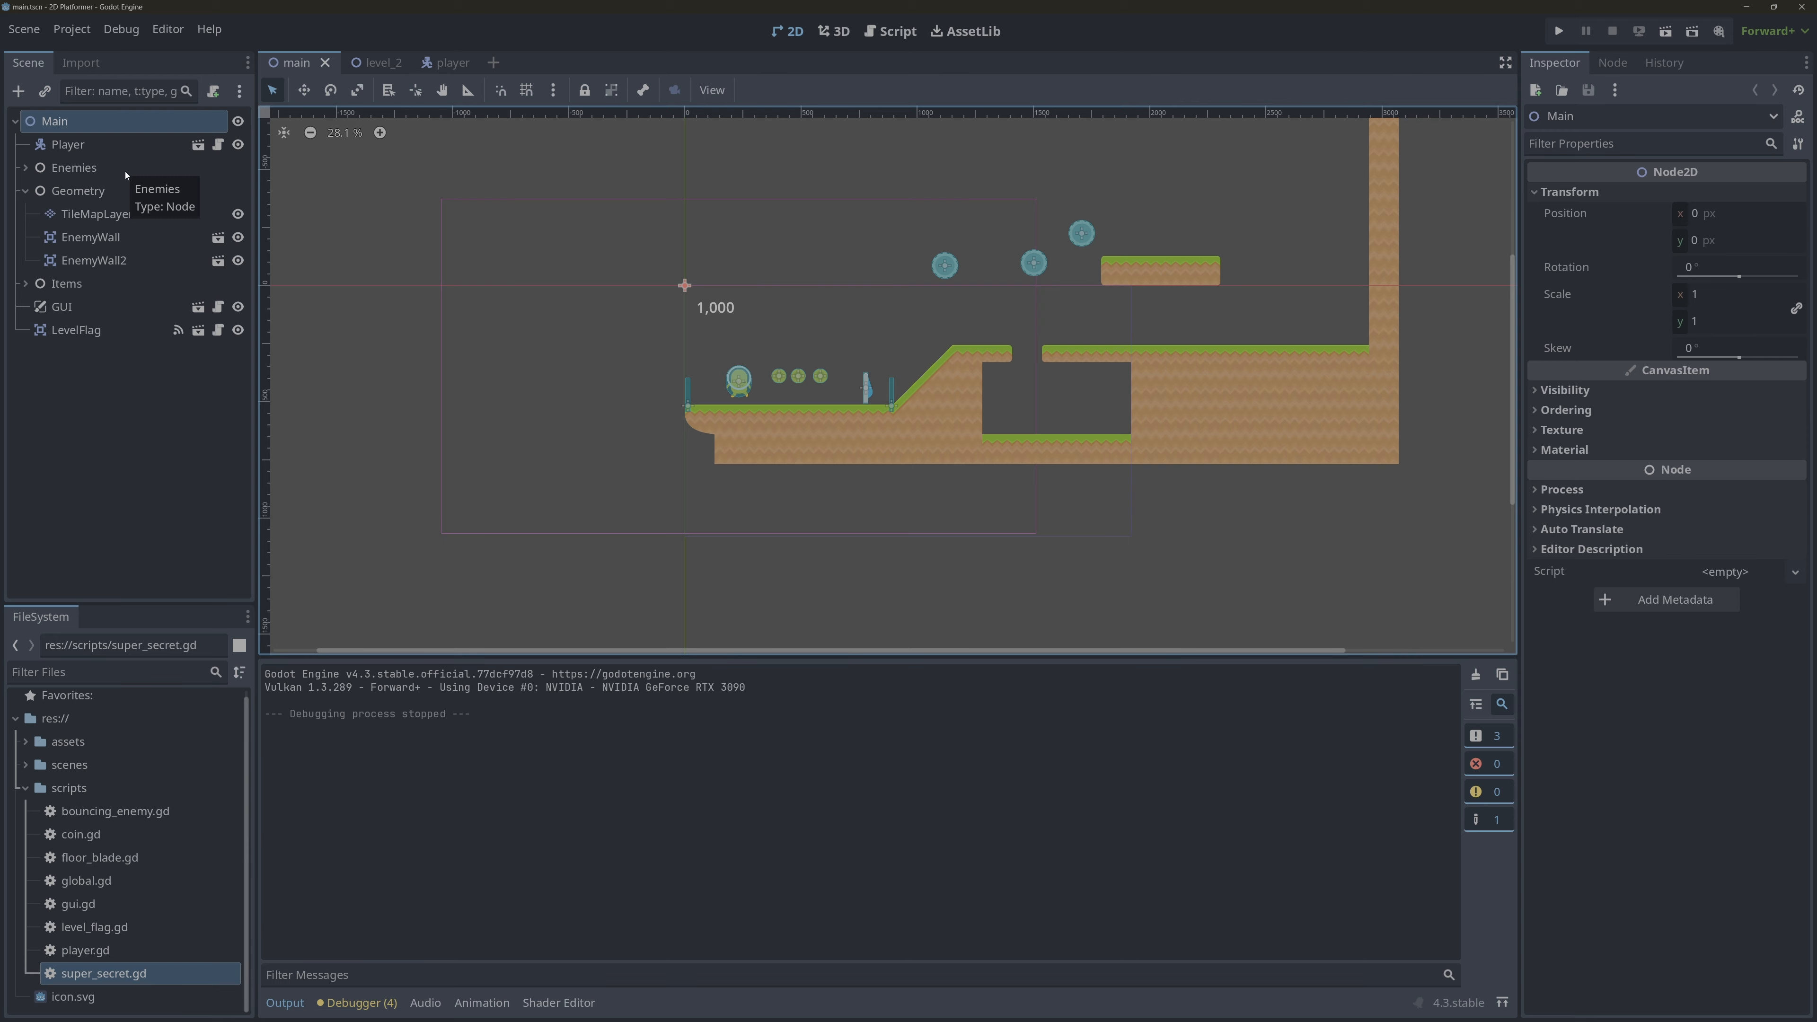
- Create a new scene with an Area2D root node and rename that node KillFloor
left_click(493, 63)
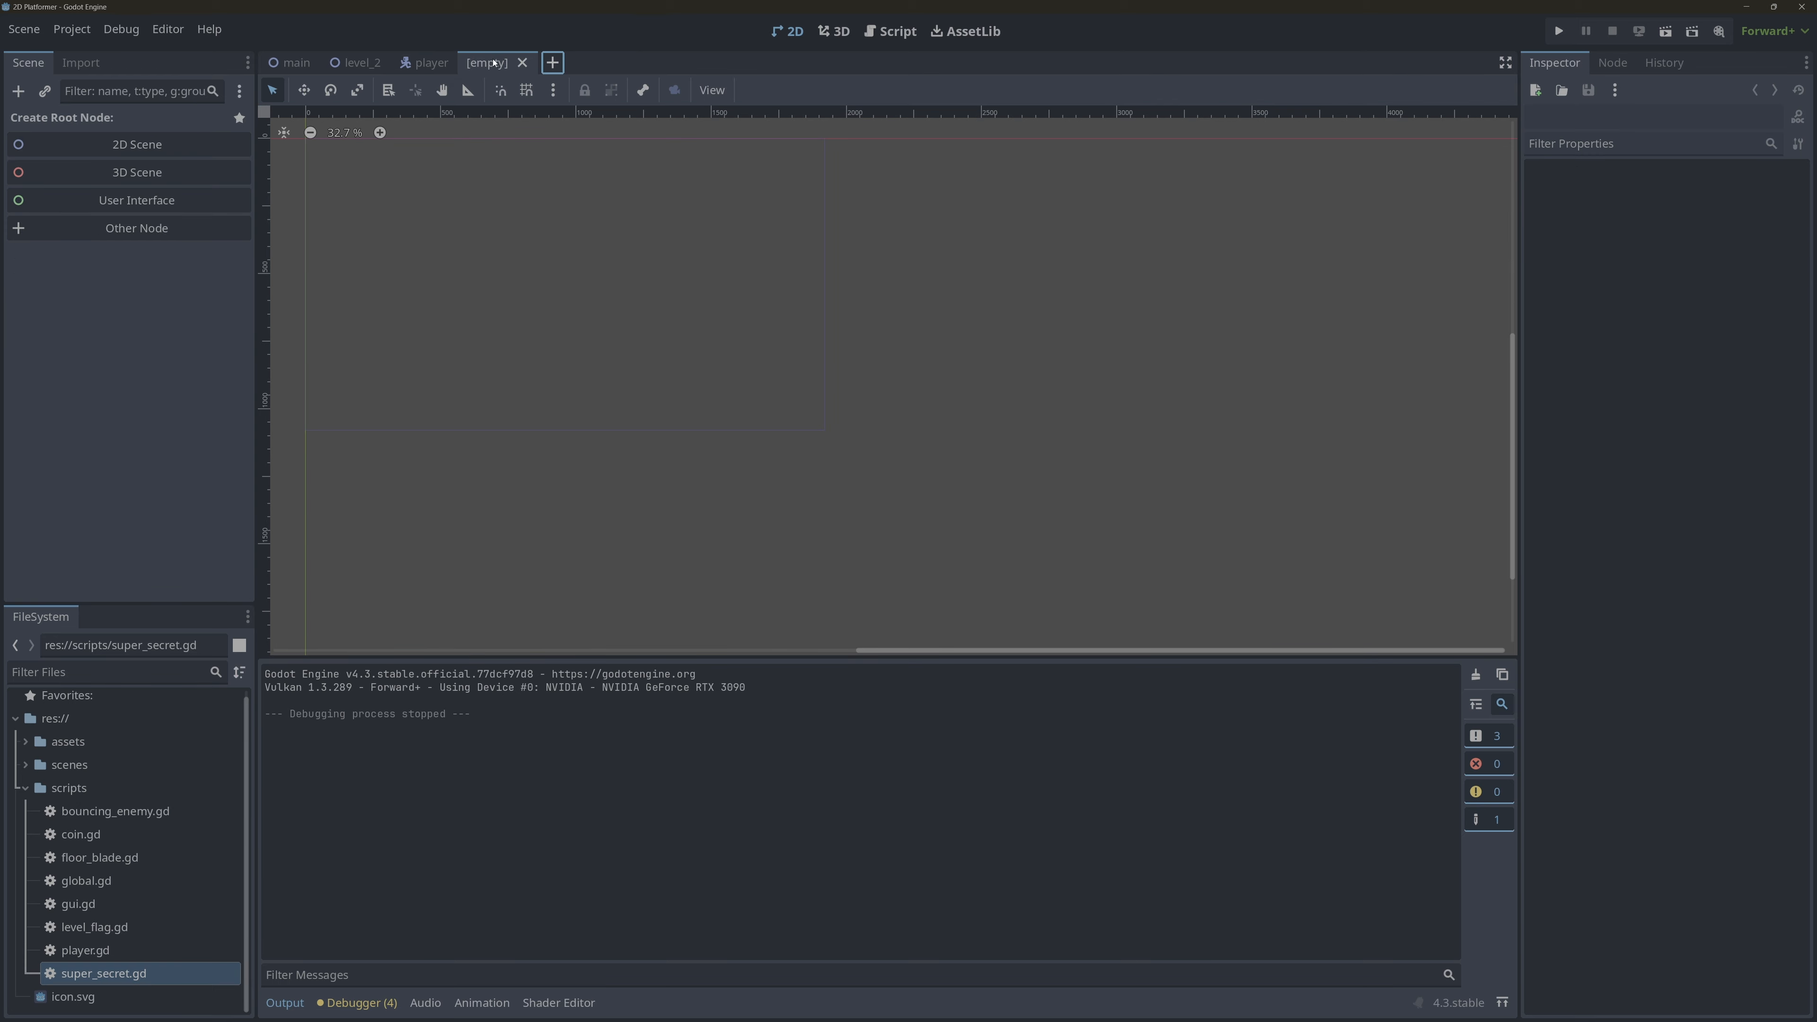
left_click(18, 90)
type("area2d")
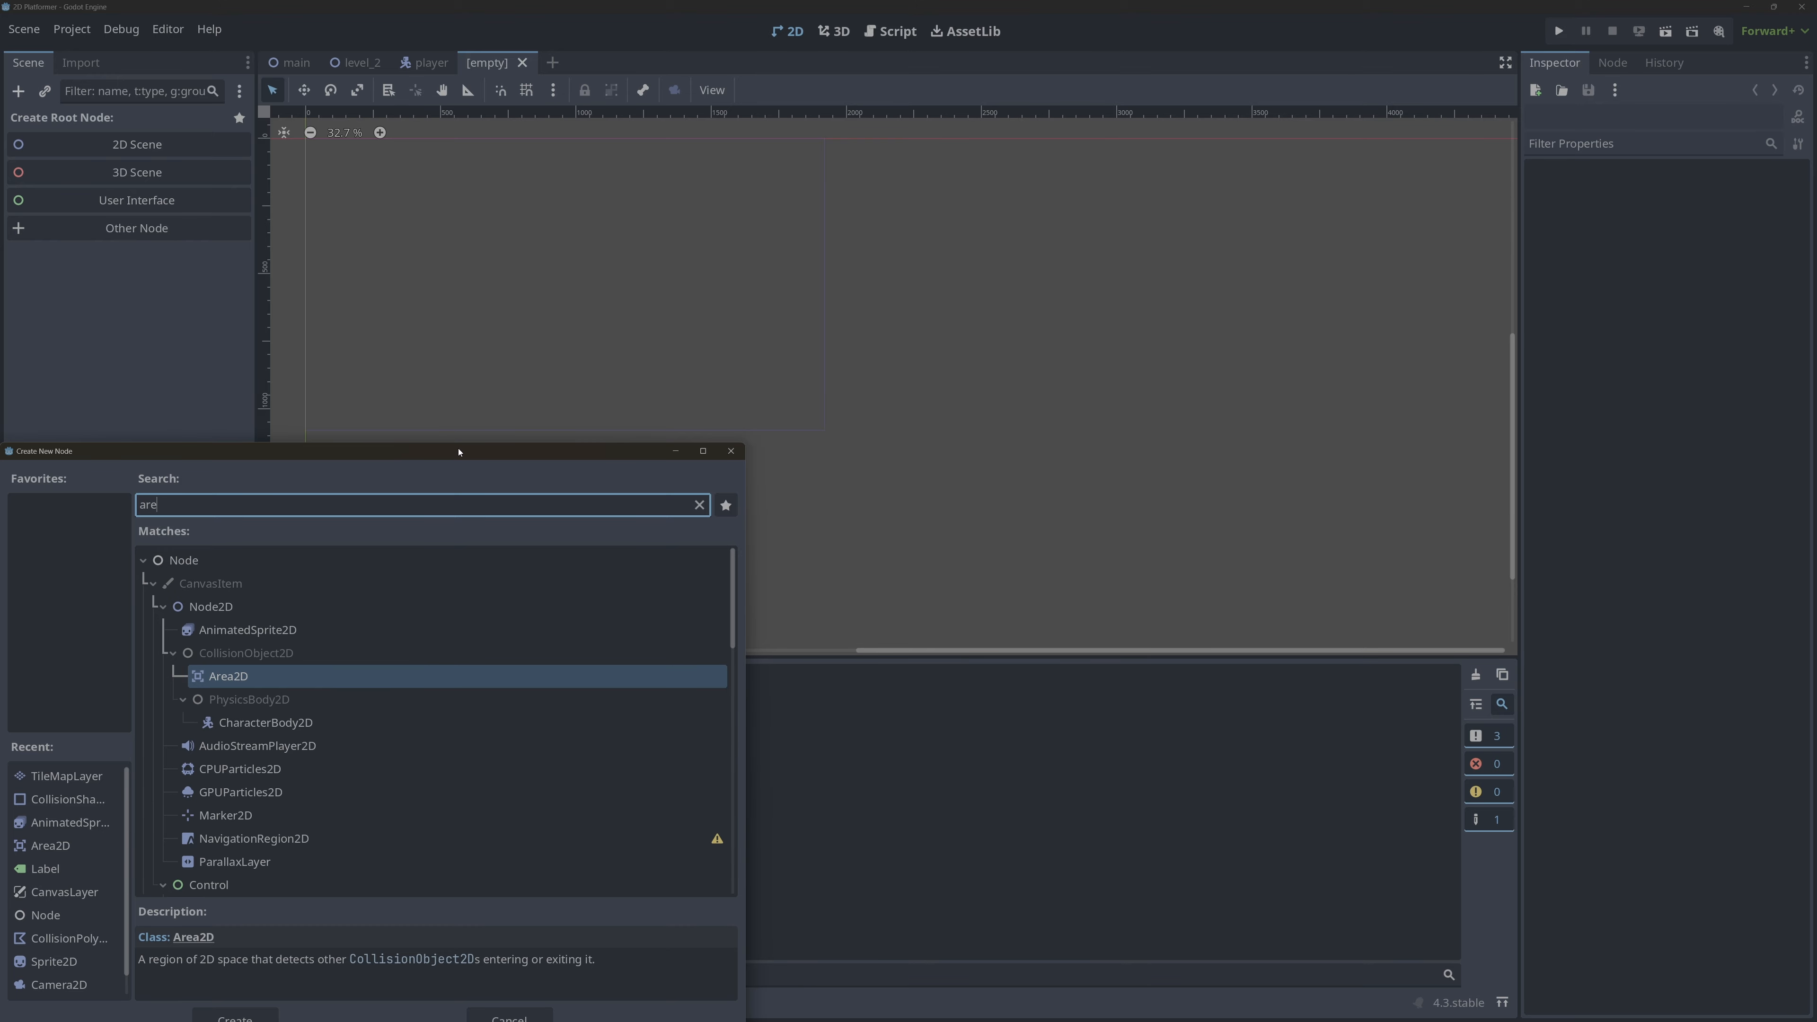
key("Return")
double_click(84, 120)
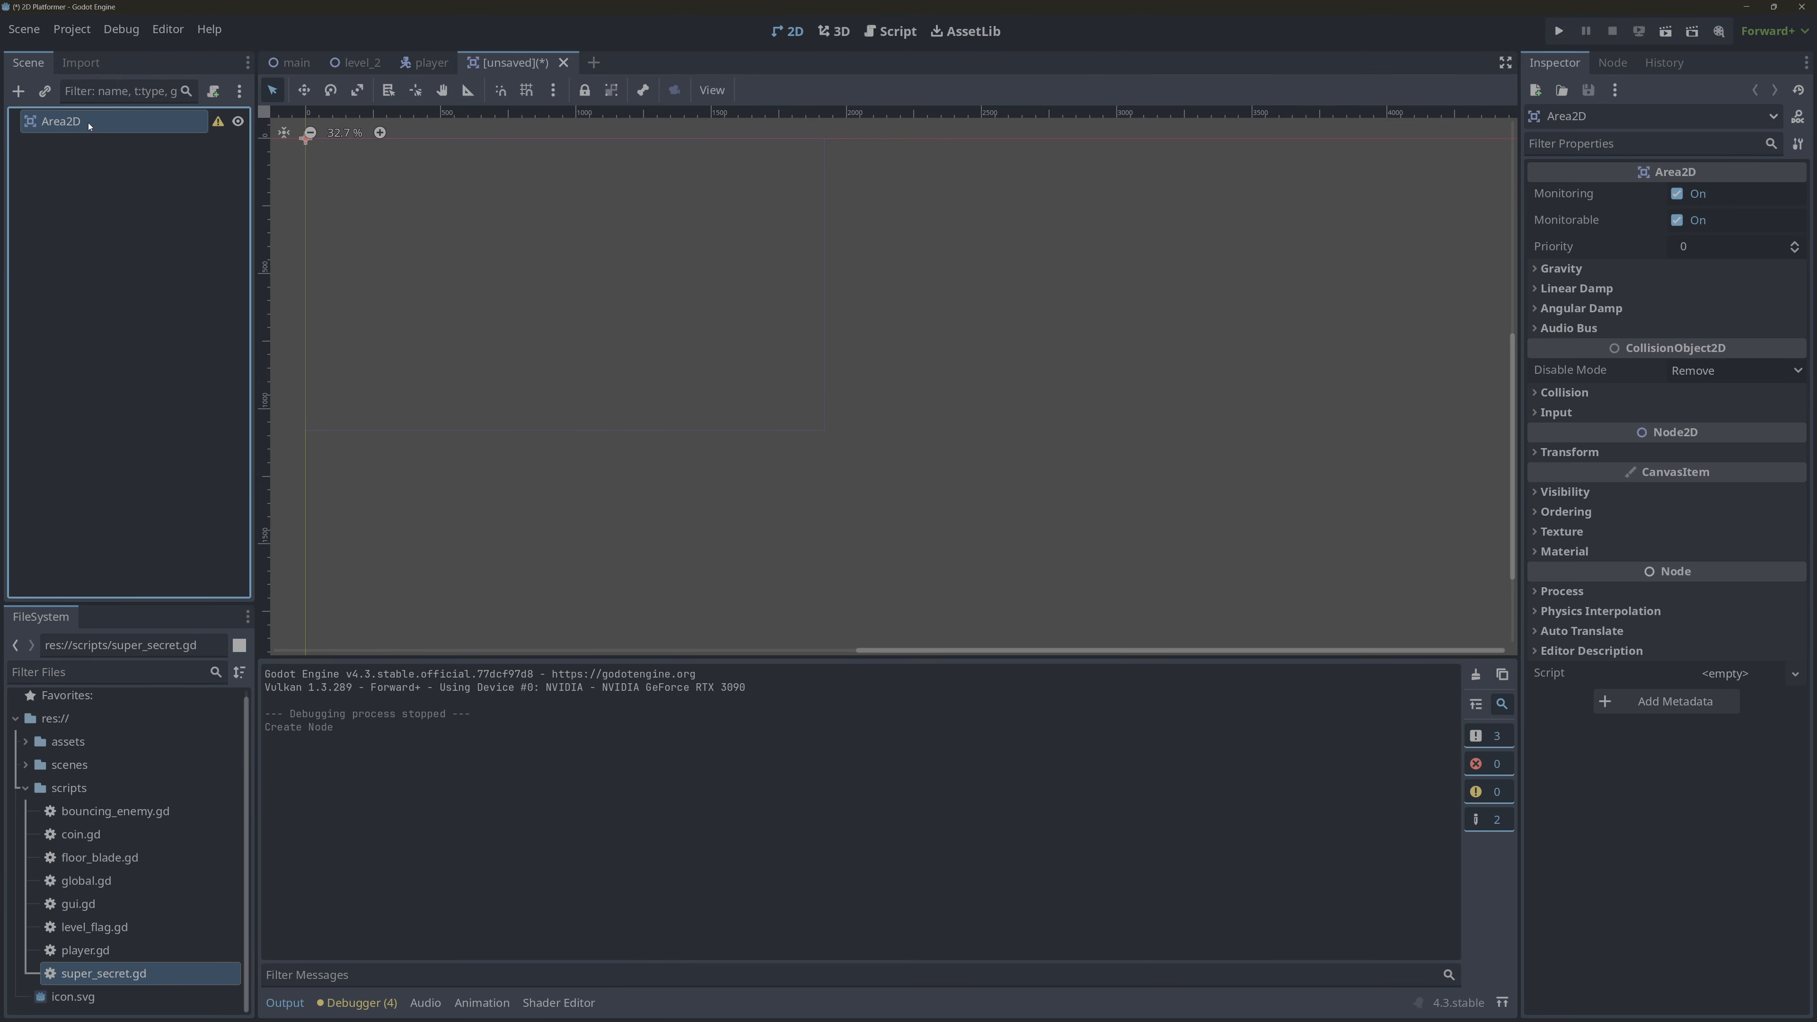
type("KillFloor")
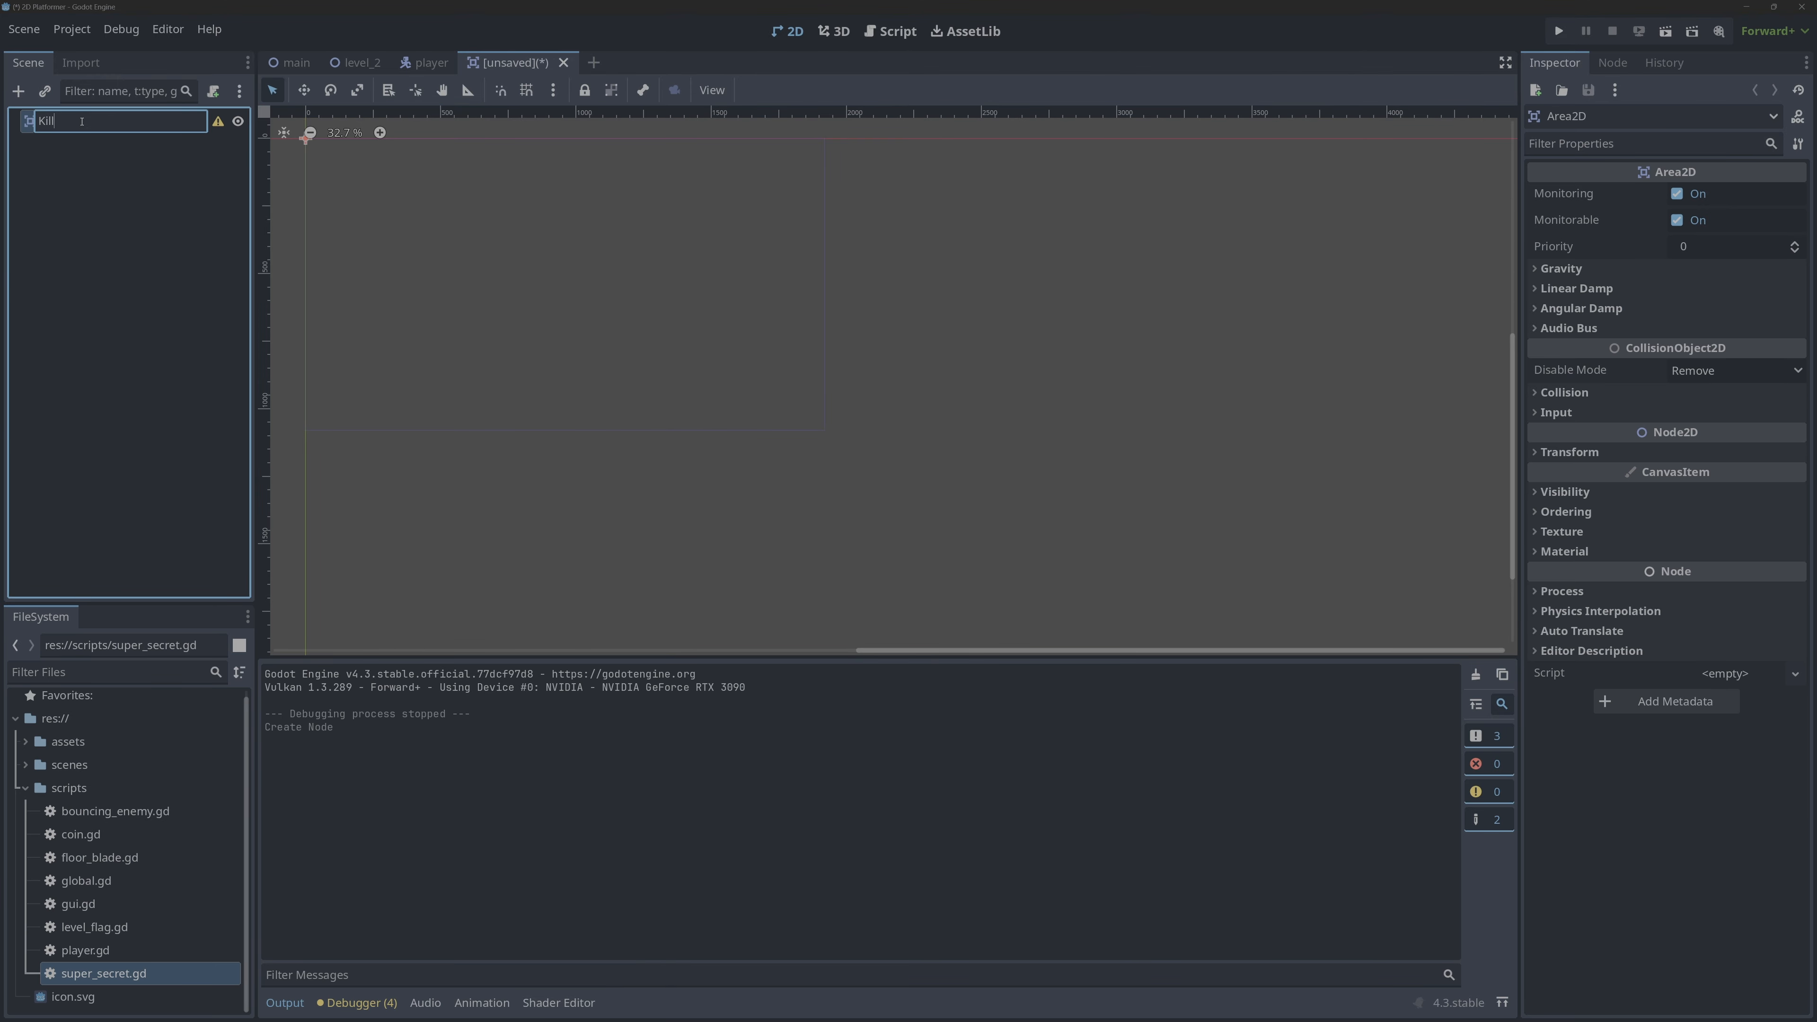
key("Return")
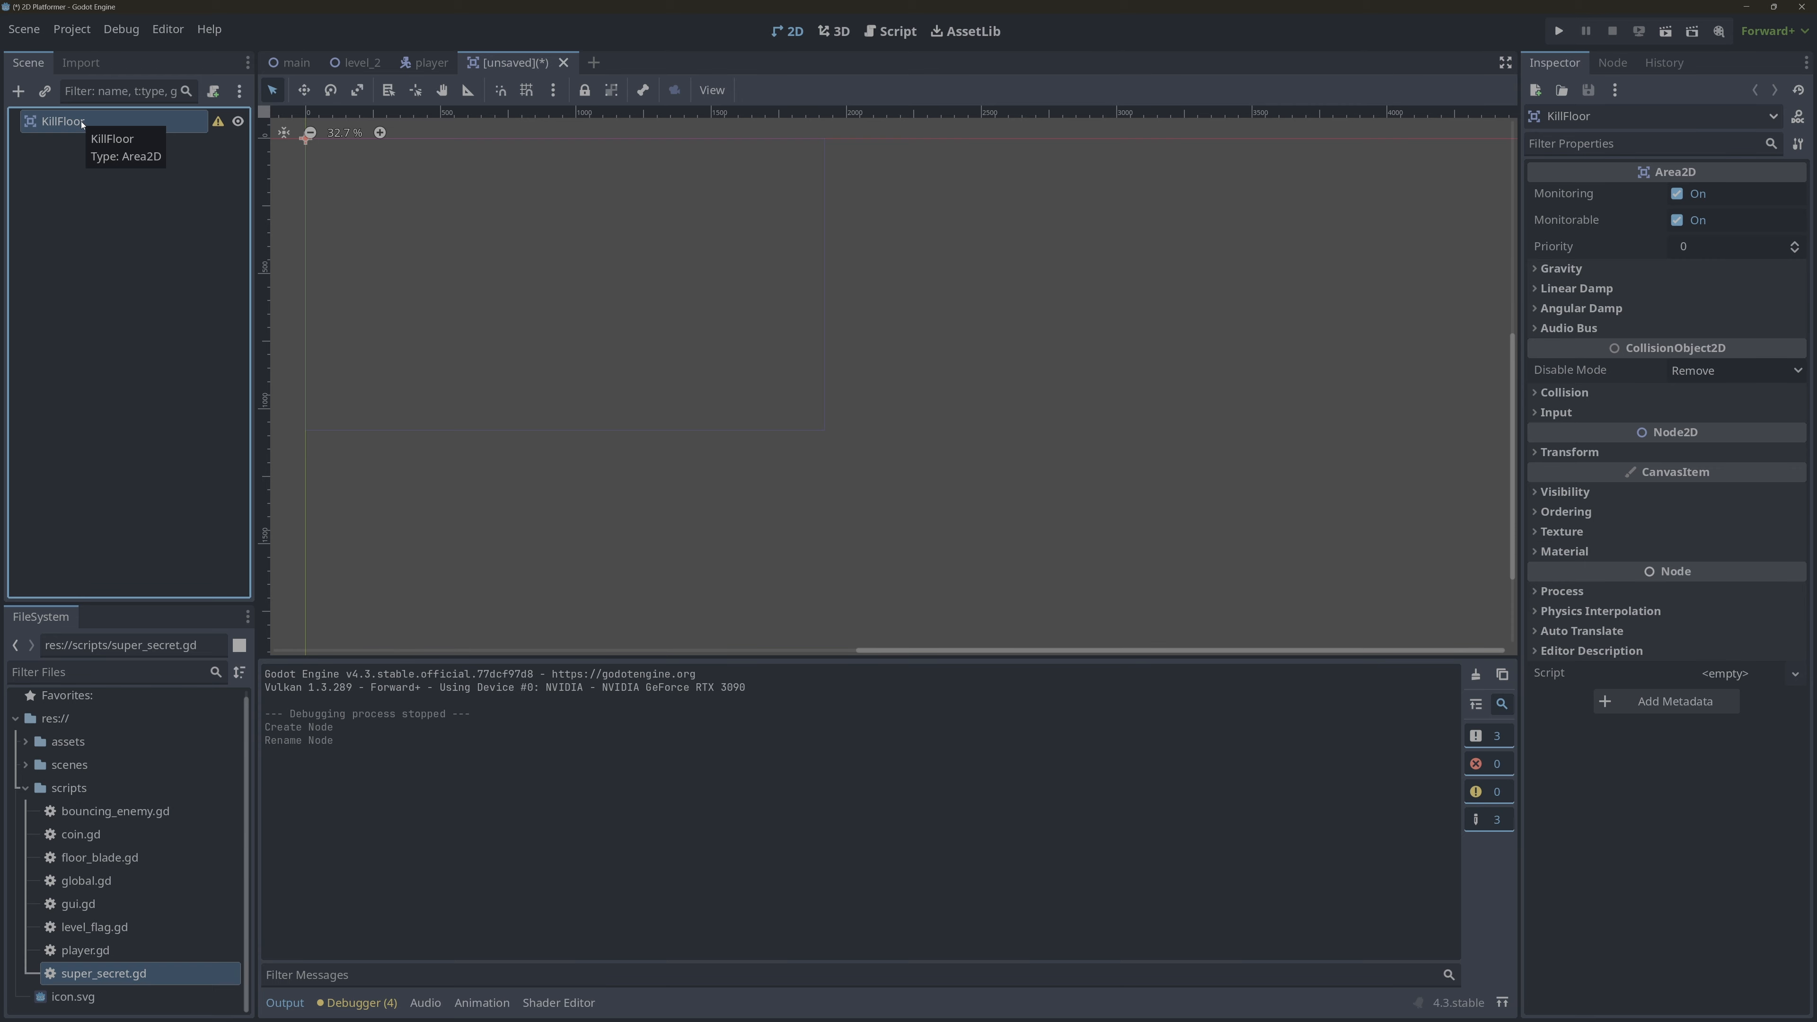
- Add a CollisionShape2D child node to KillFloor in the unsaved scene
left_click(291, 62)
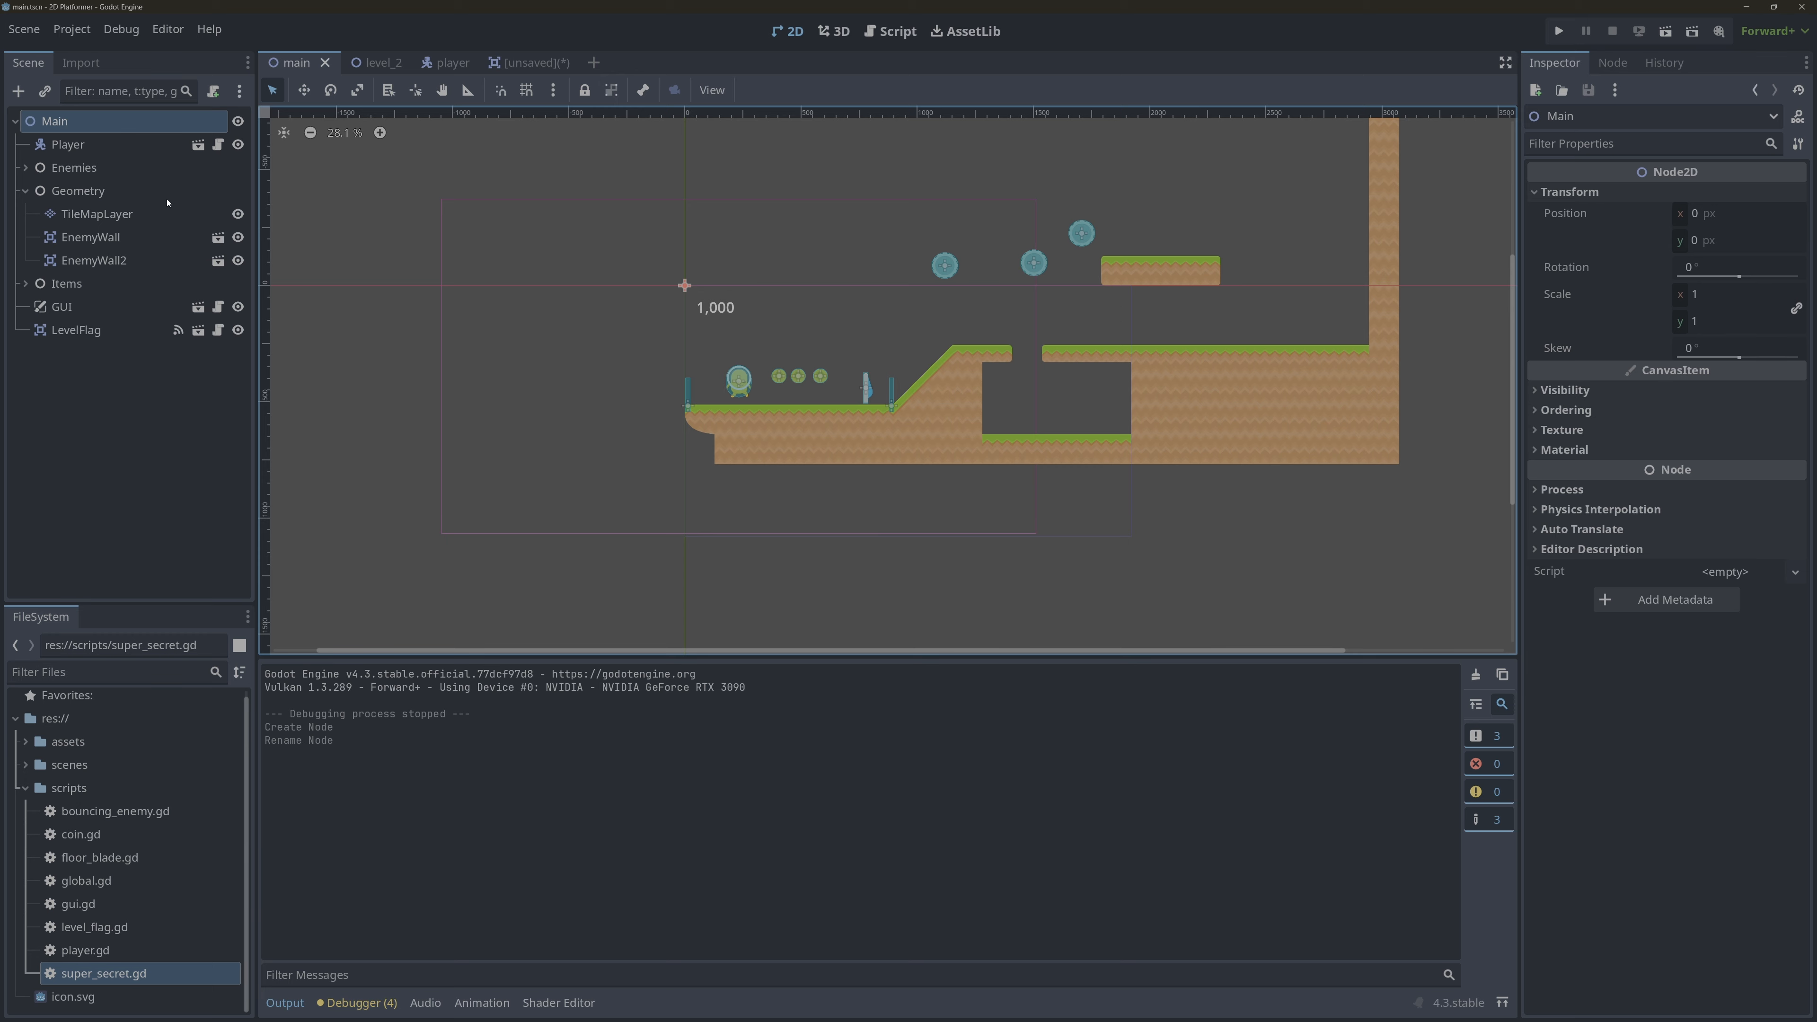
left_click(529, 62)
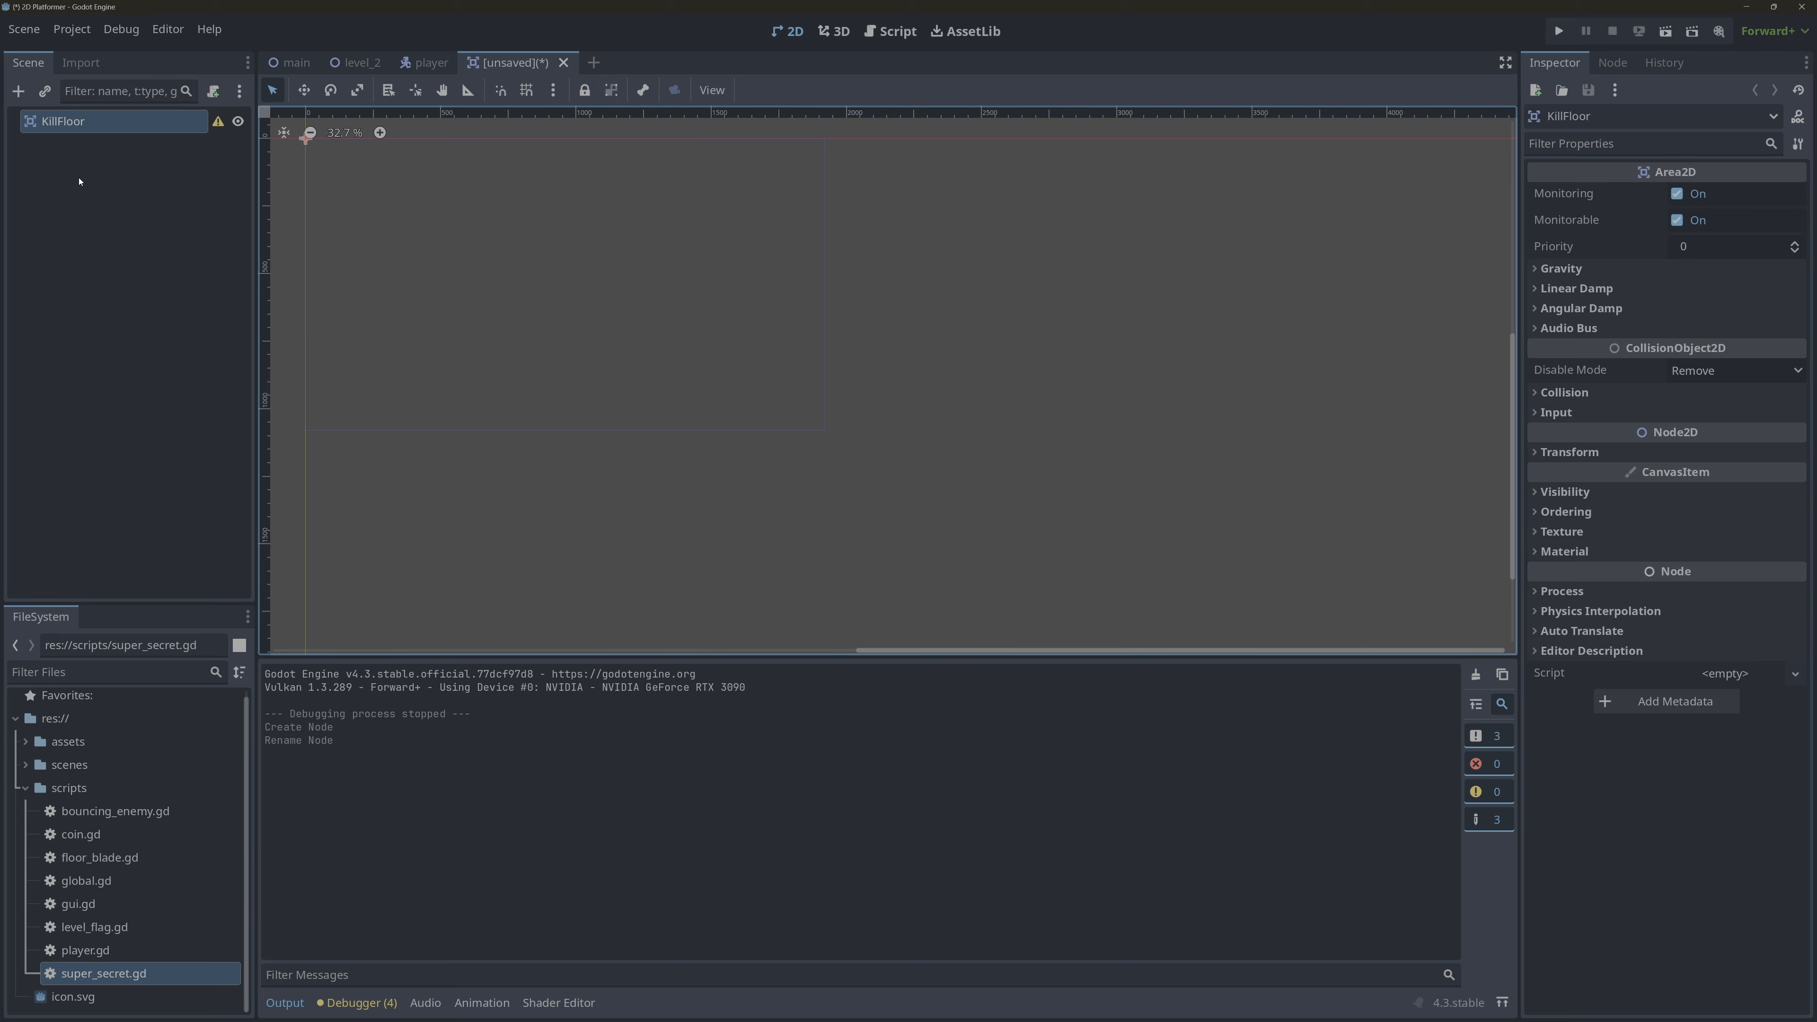
left_click(19, 91)
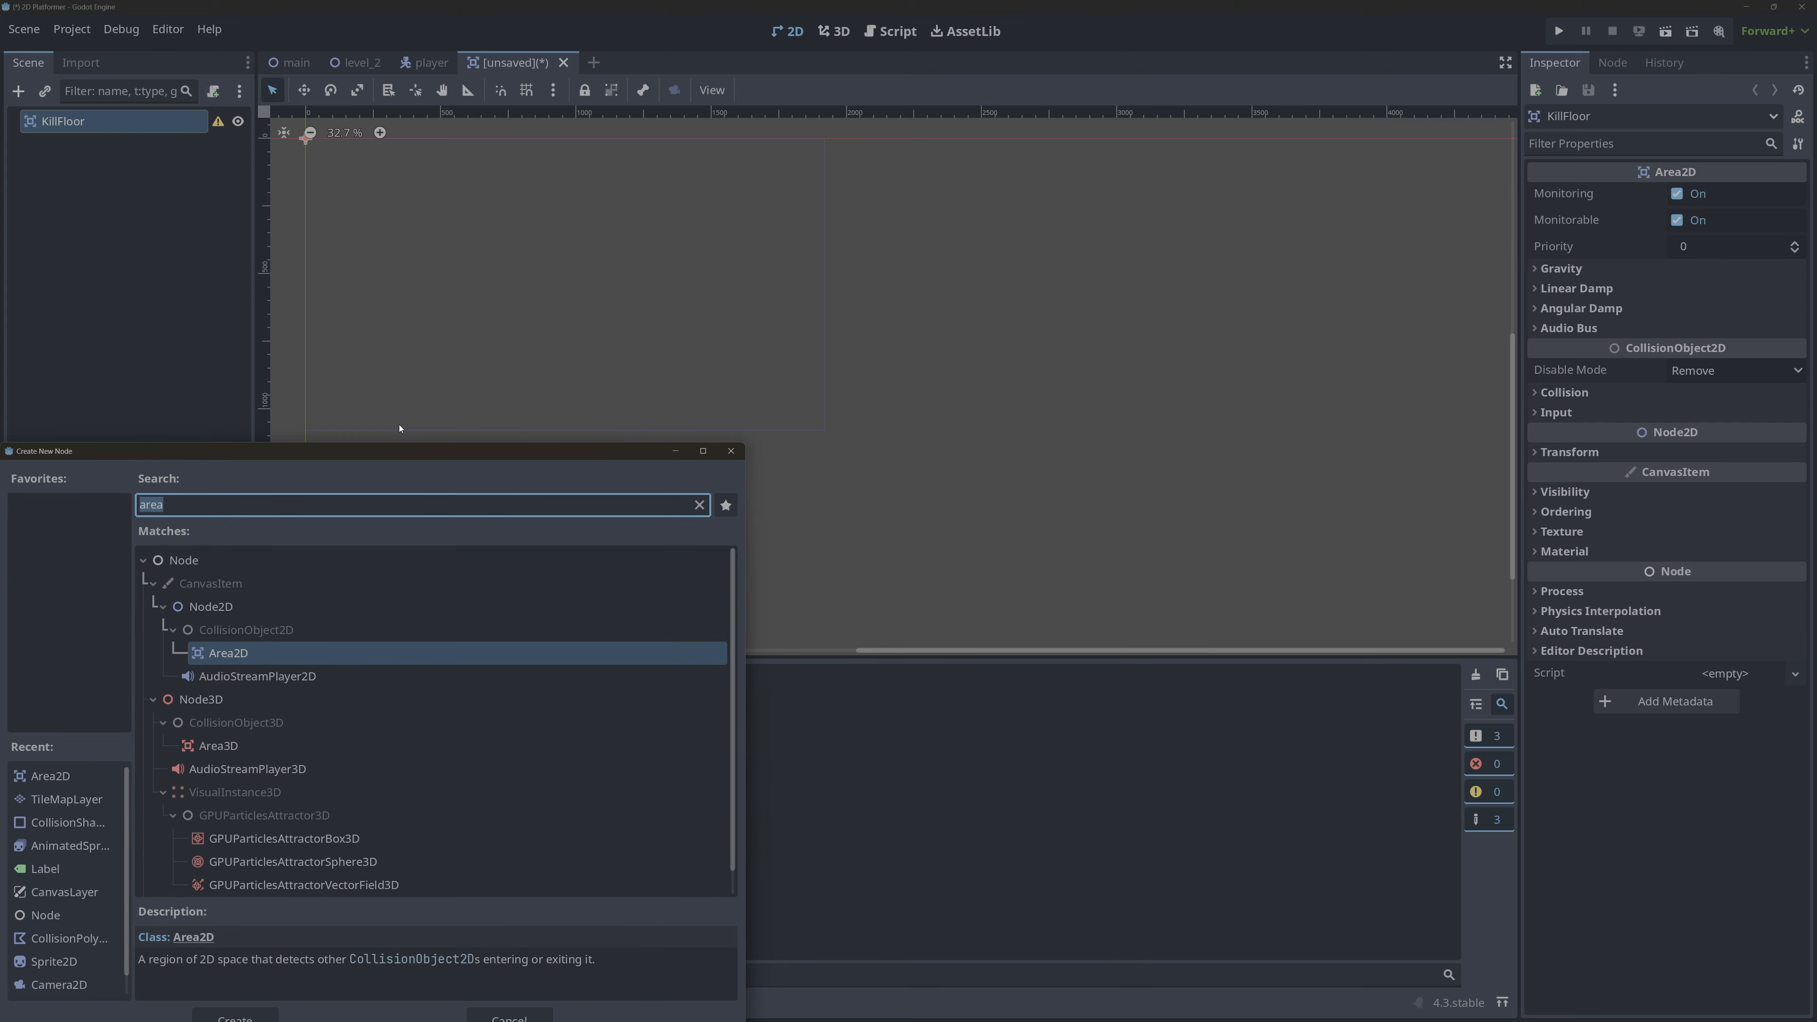
left_click_drag(398, 450, 924, 335)
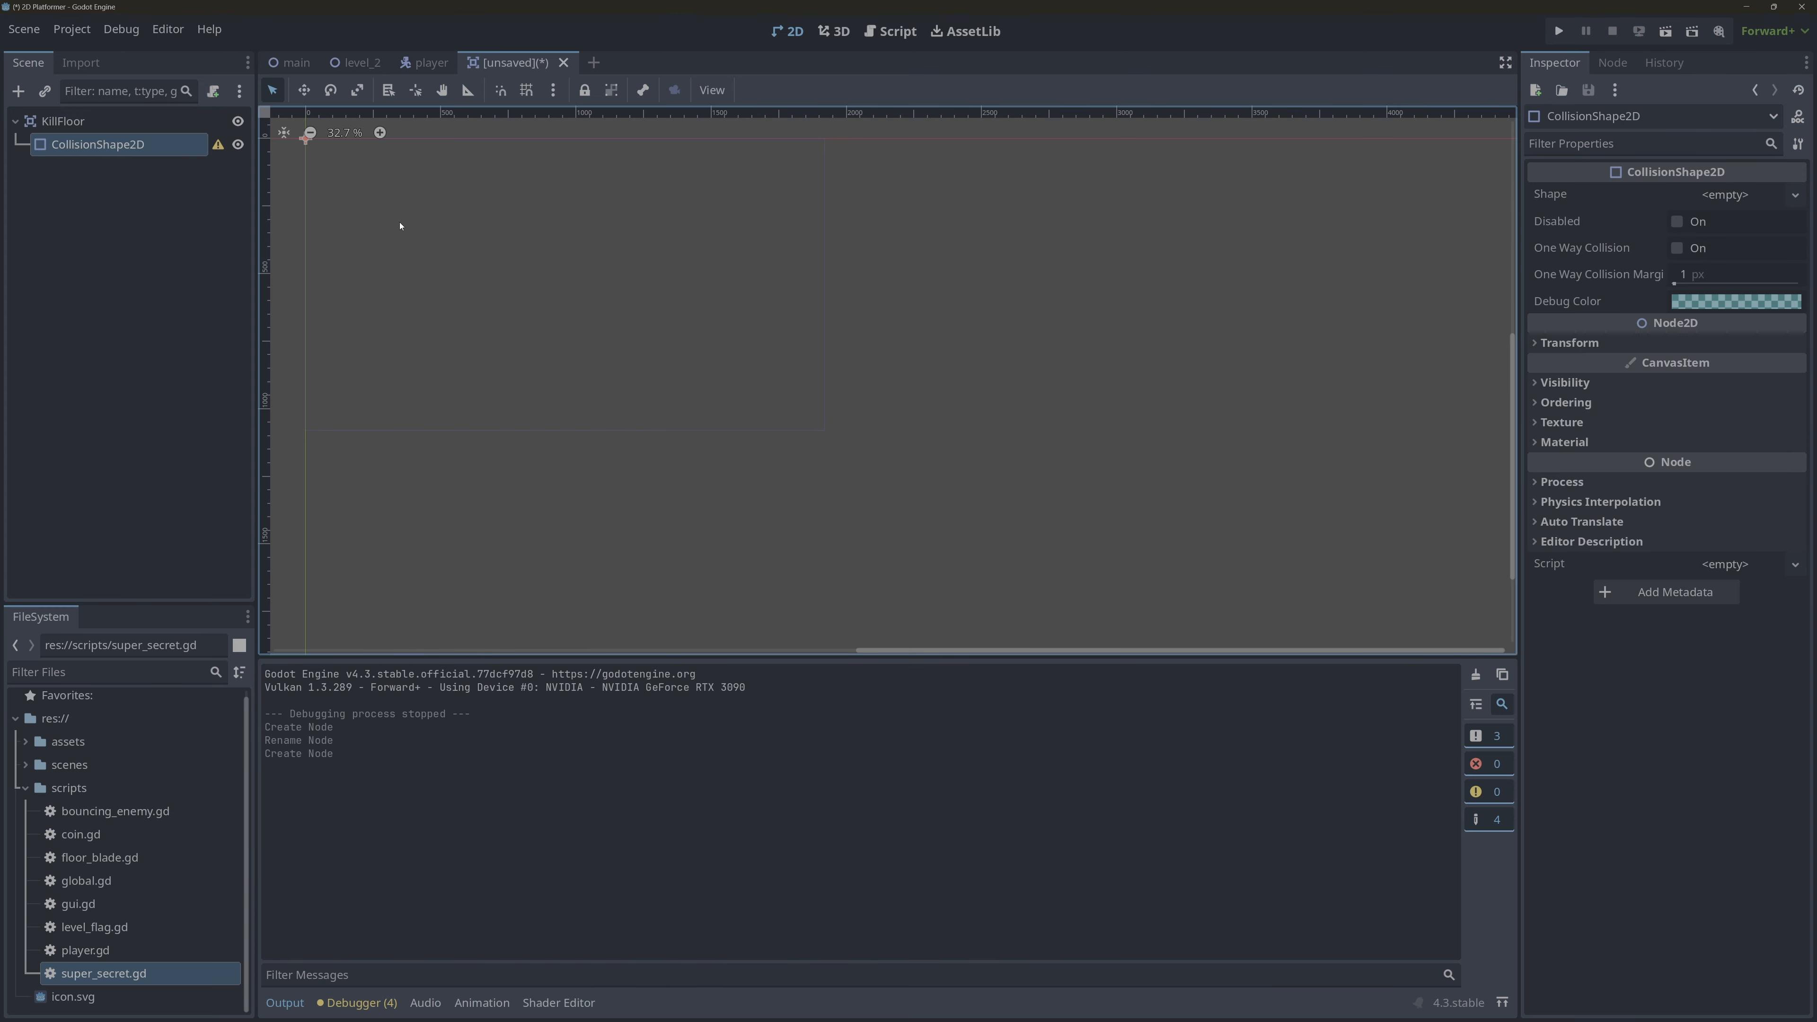
- Give the collision shape a new RectangleShape2D and stretch it into a thin horizontal bar along the x-axis from the origin
middle_click_drag(429, 242, 804, 532)
scroll(748, 460, "up", 11)
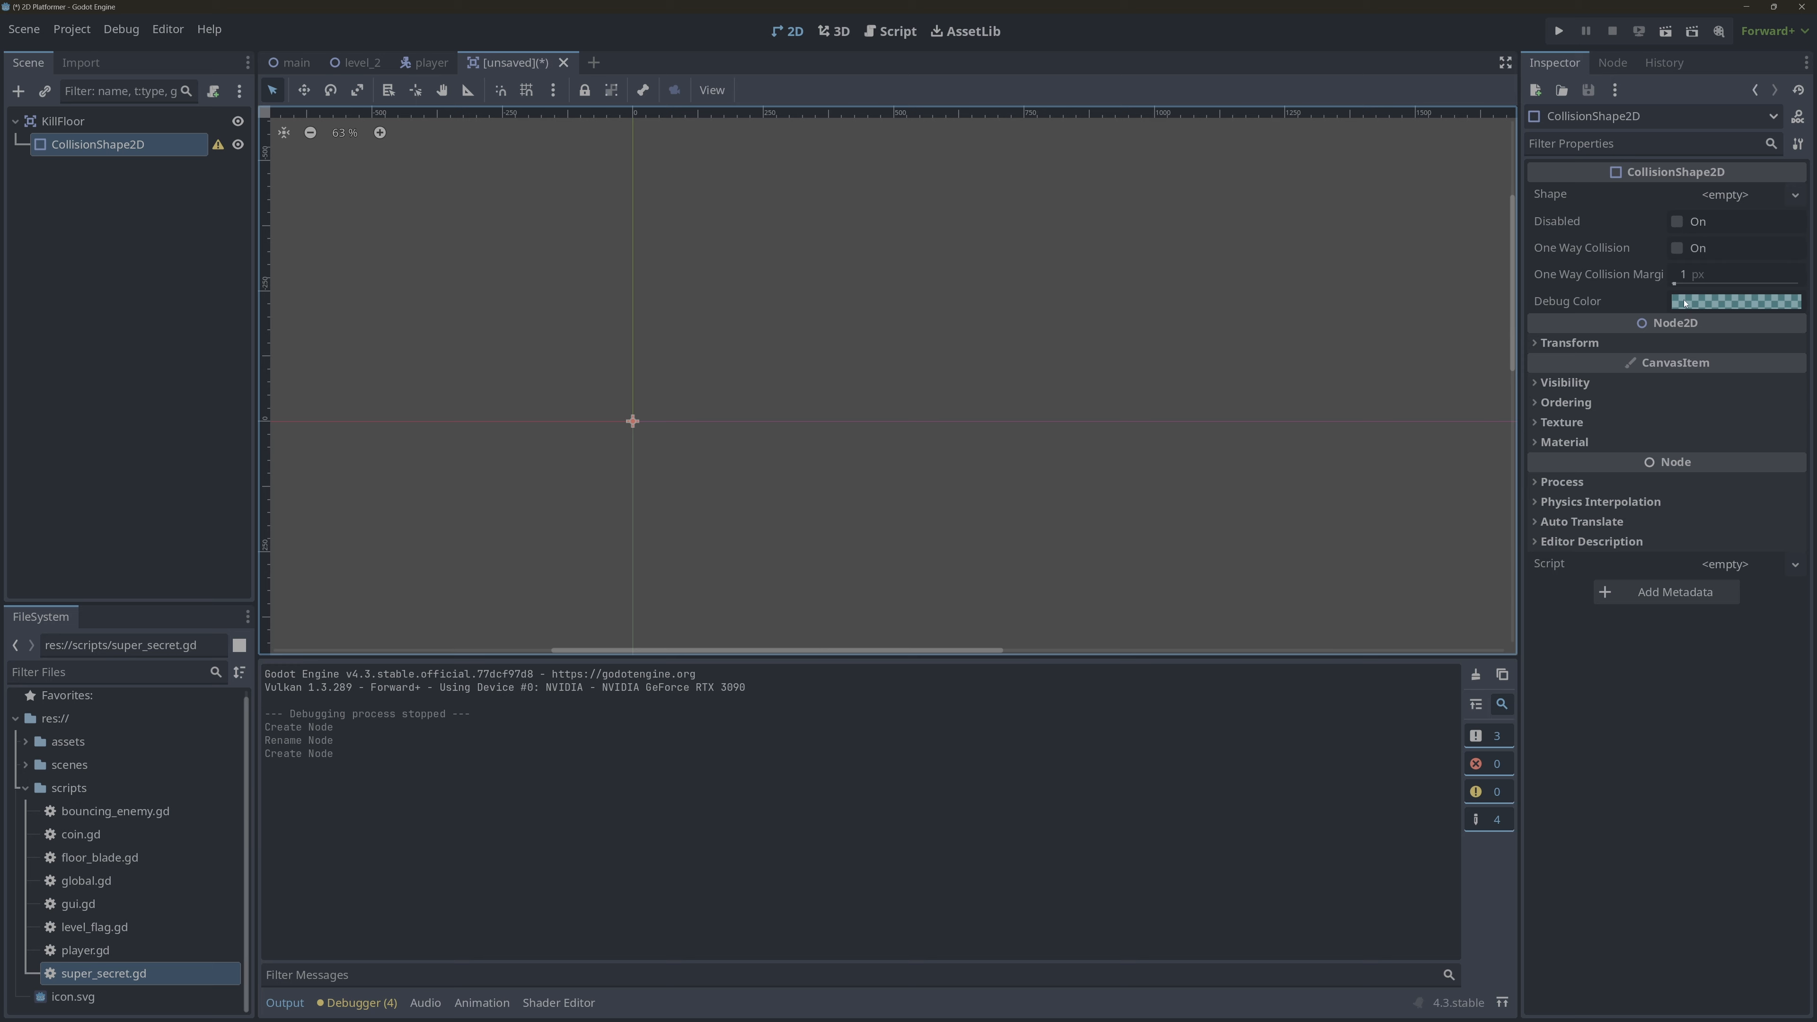
left_click(1725, 195)
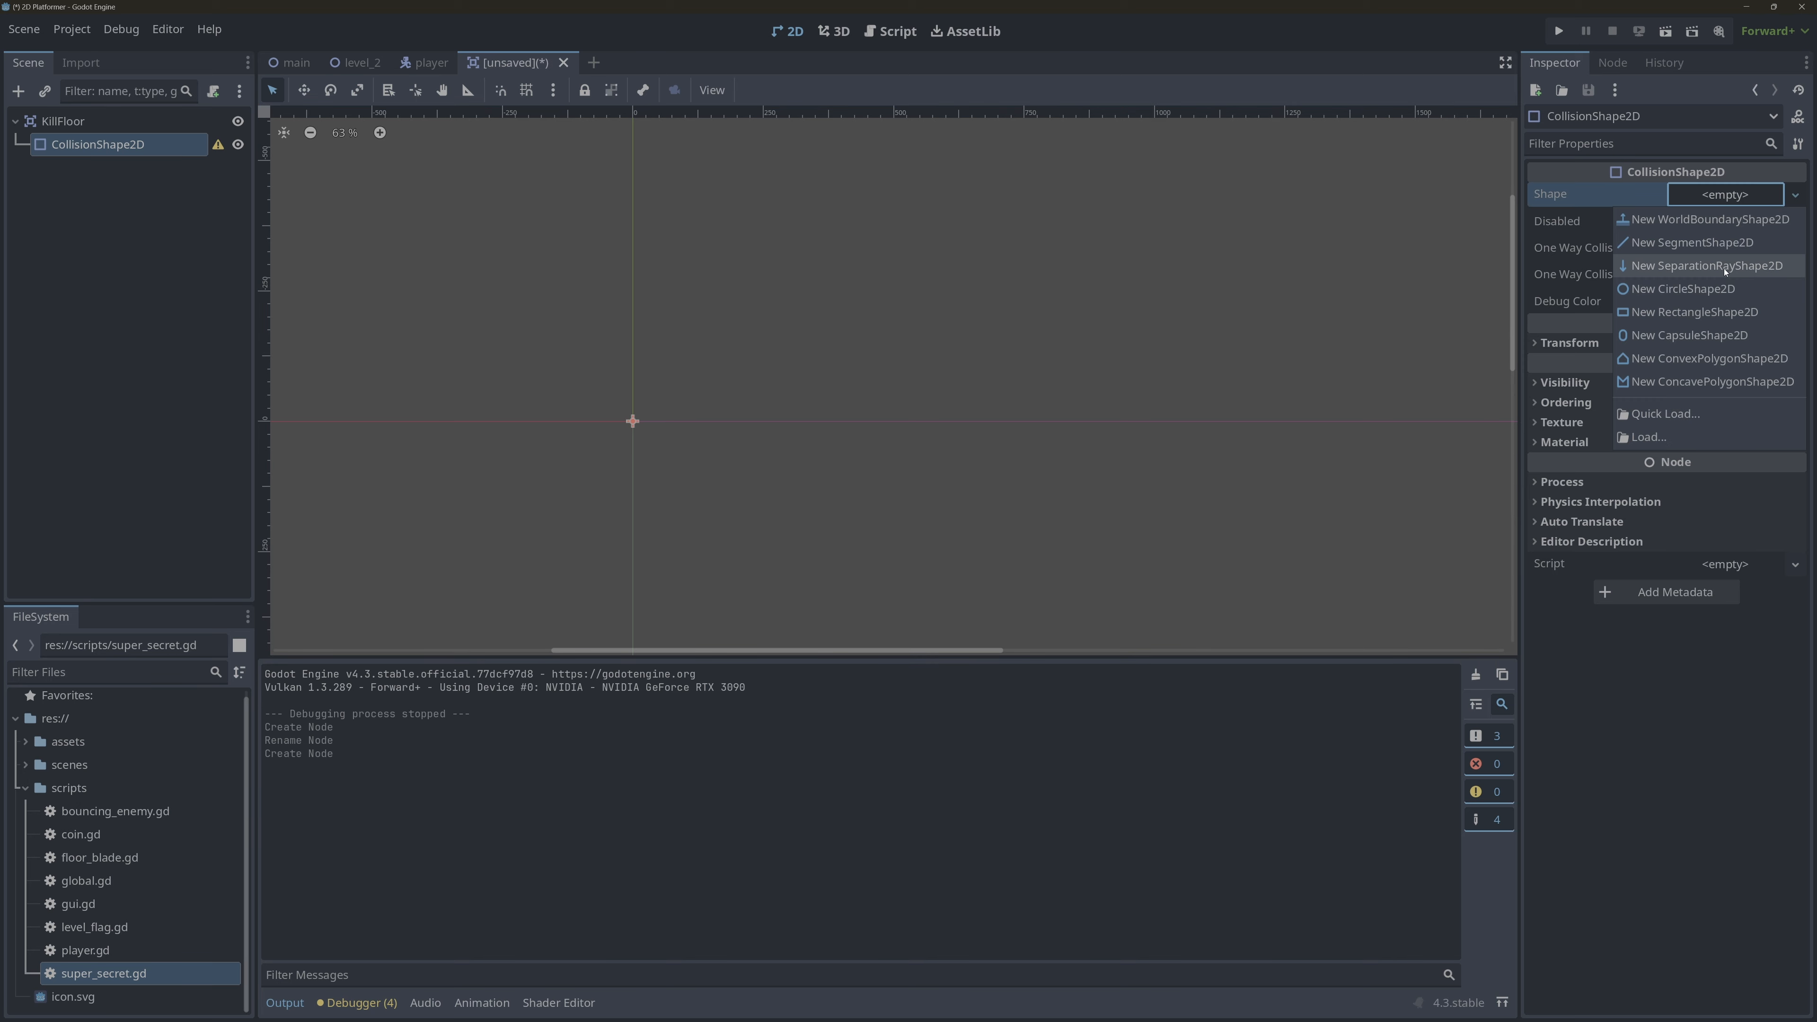
left_click(1694, 312)
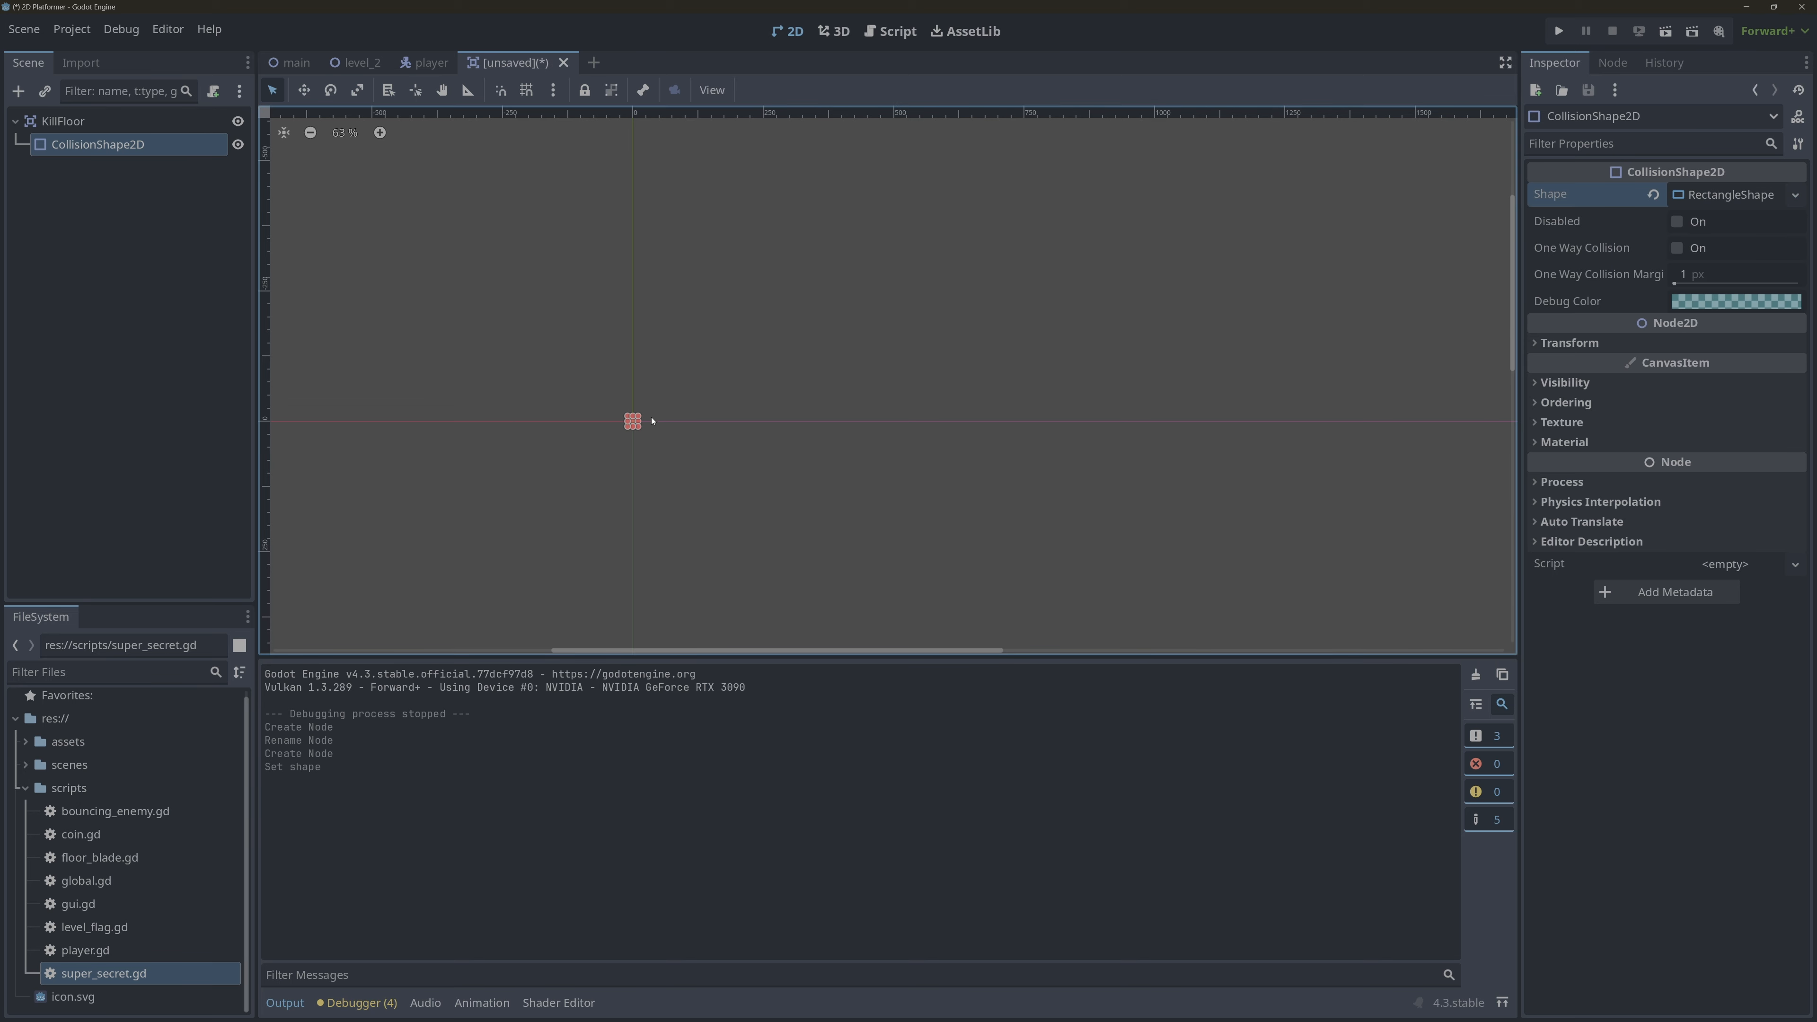
left_click_drag(640, 423, 748, 421)
- Save the scene as kill_floor.tscn in the scenes folder
key("ctrl+s")
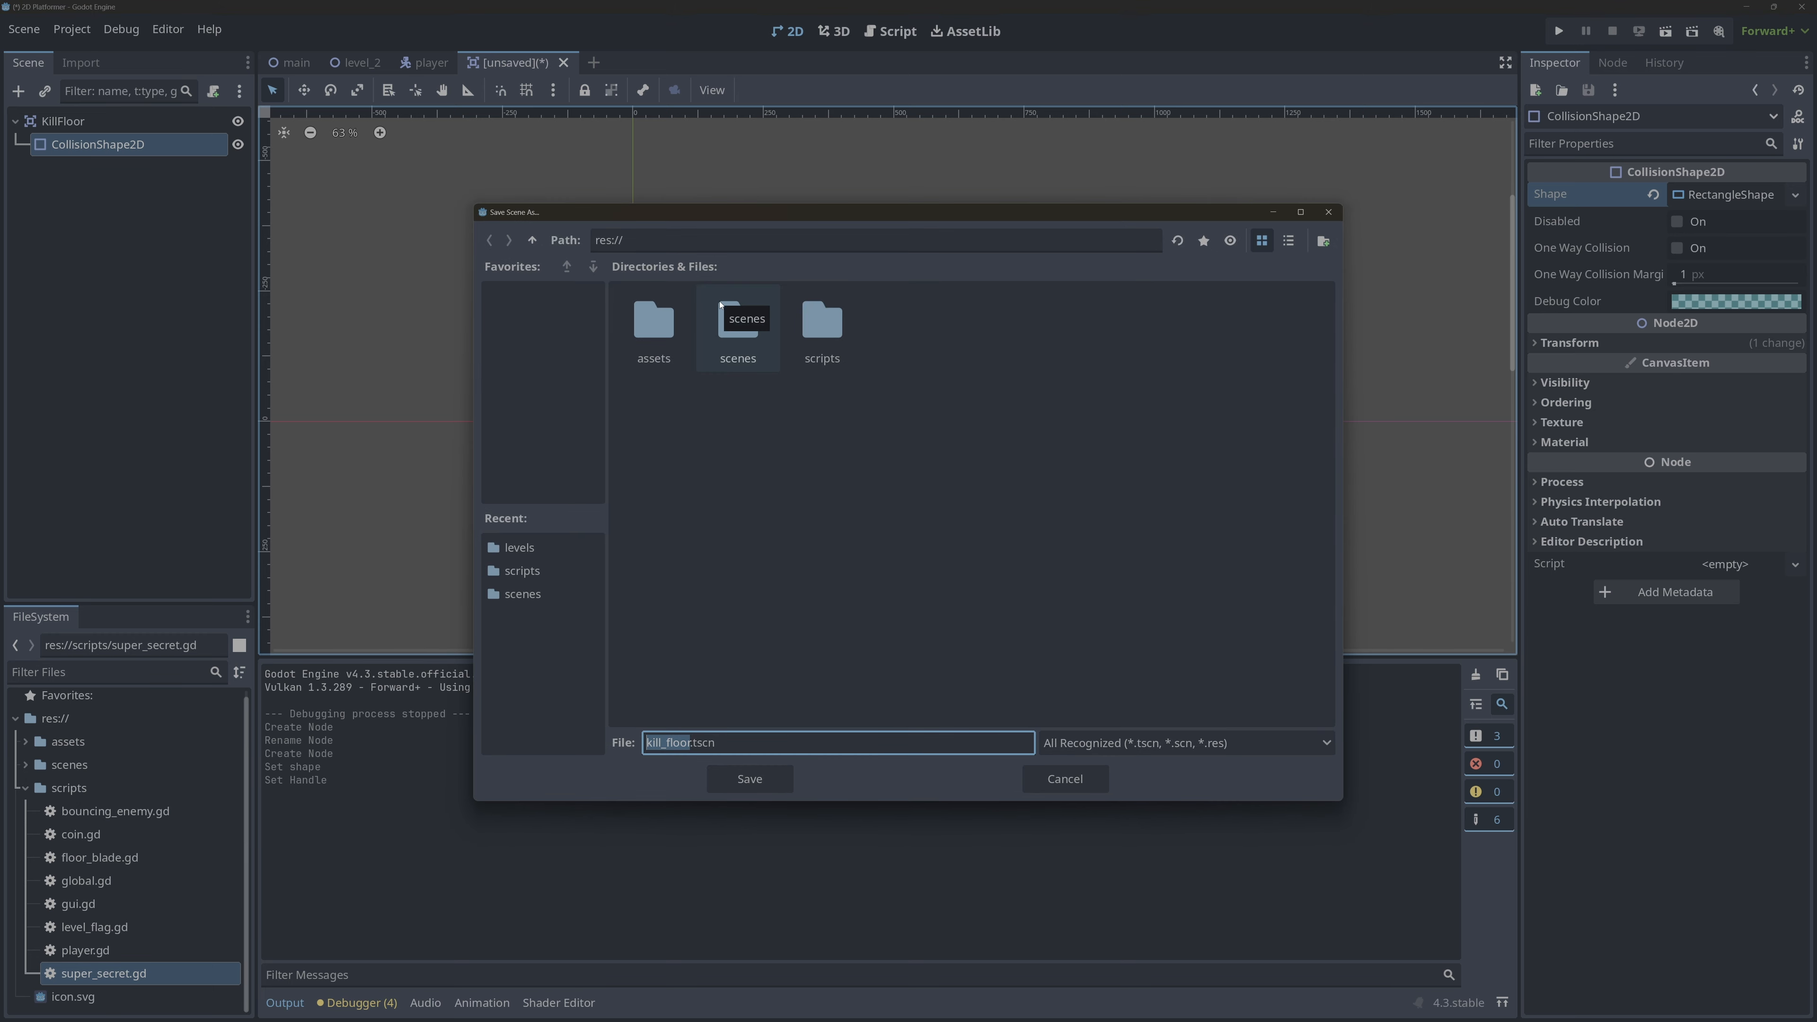
double_click(738, 322)
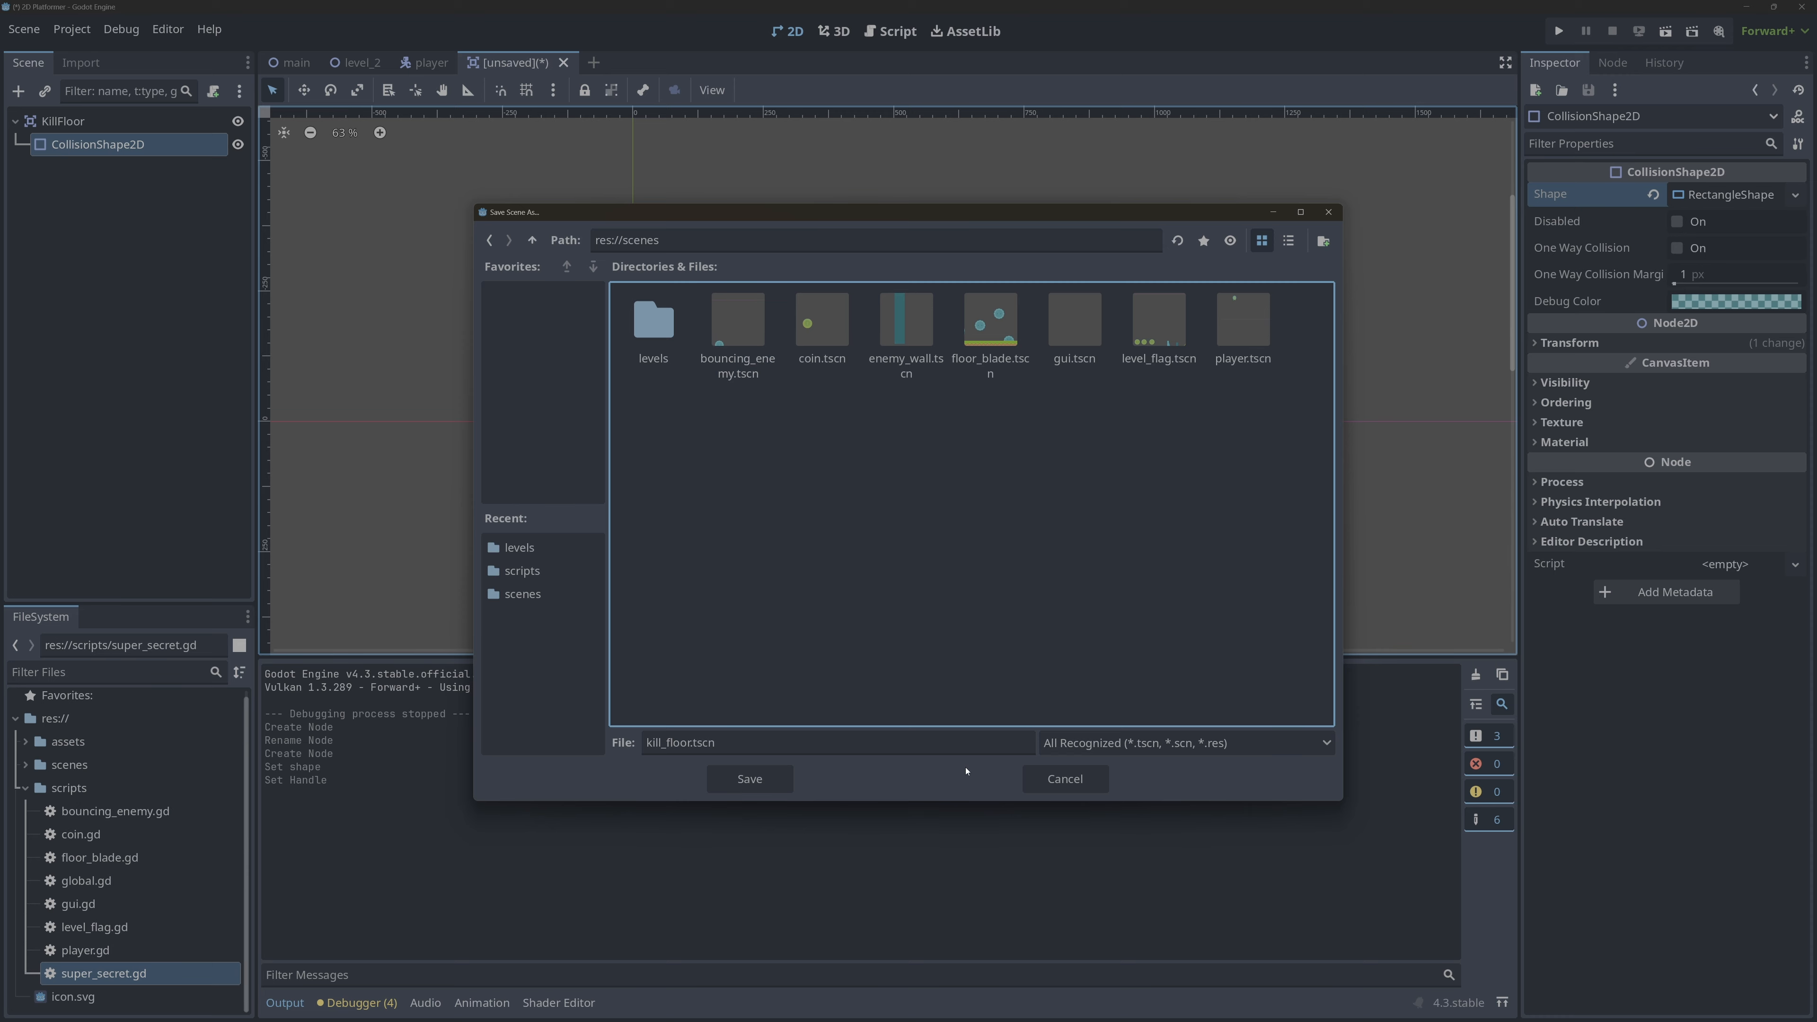
left_click(750, 779)
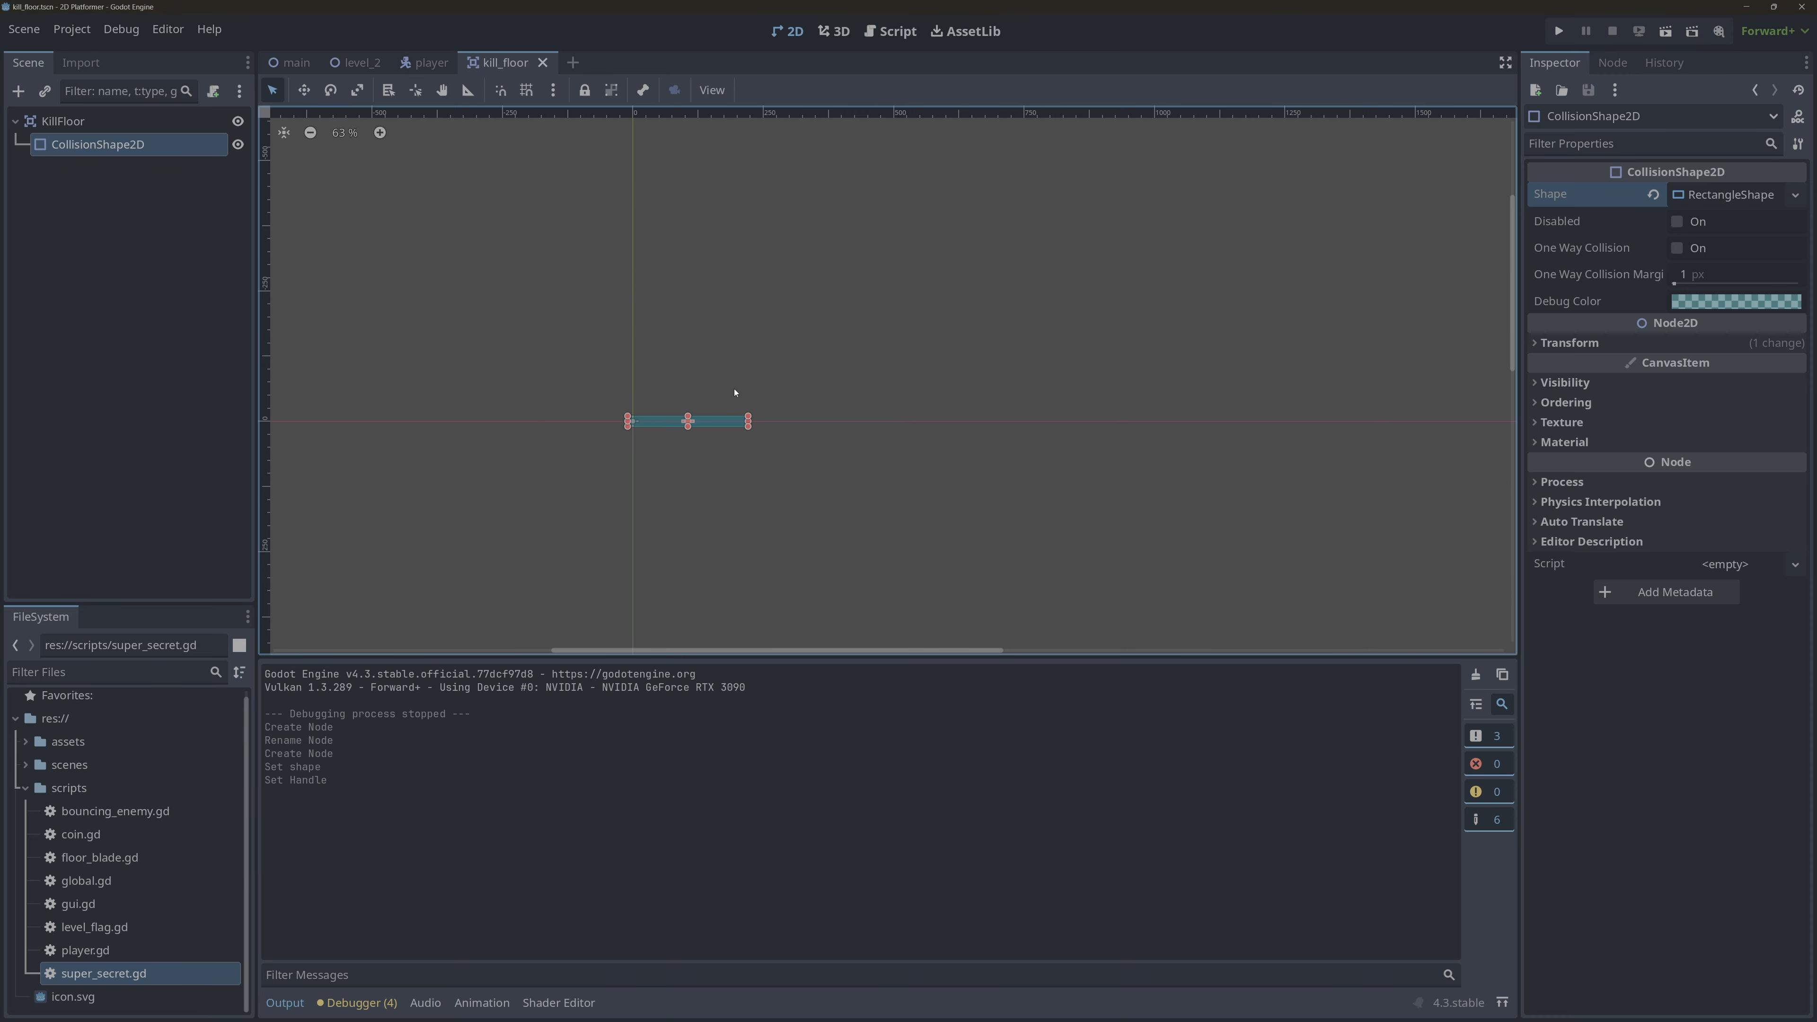
- Instance kill_floor.tscn under Main in the main scene and place it below the level at about (-853, 1138)
left_click(294, 64)
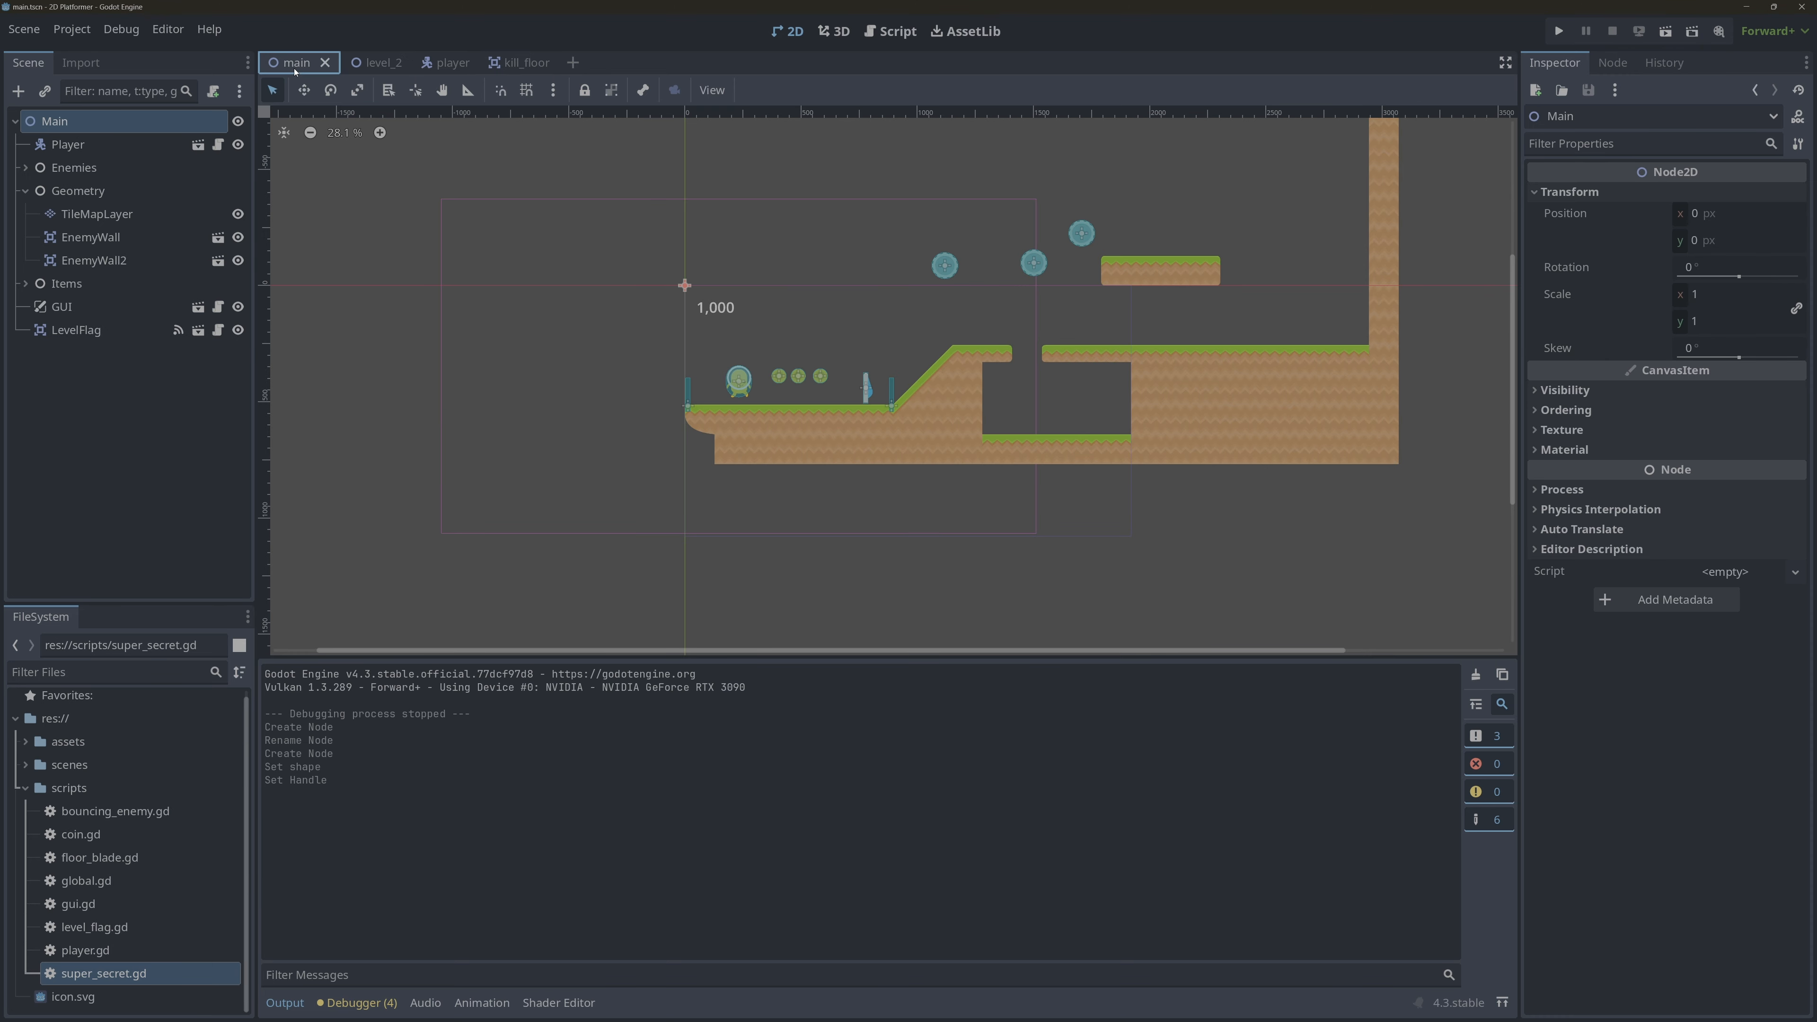
left_click(45, 90)
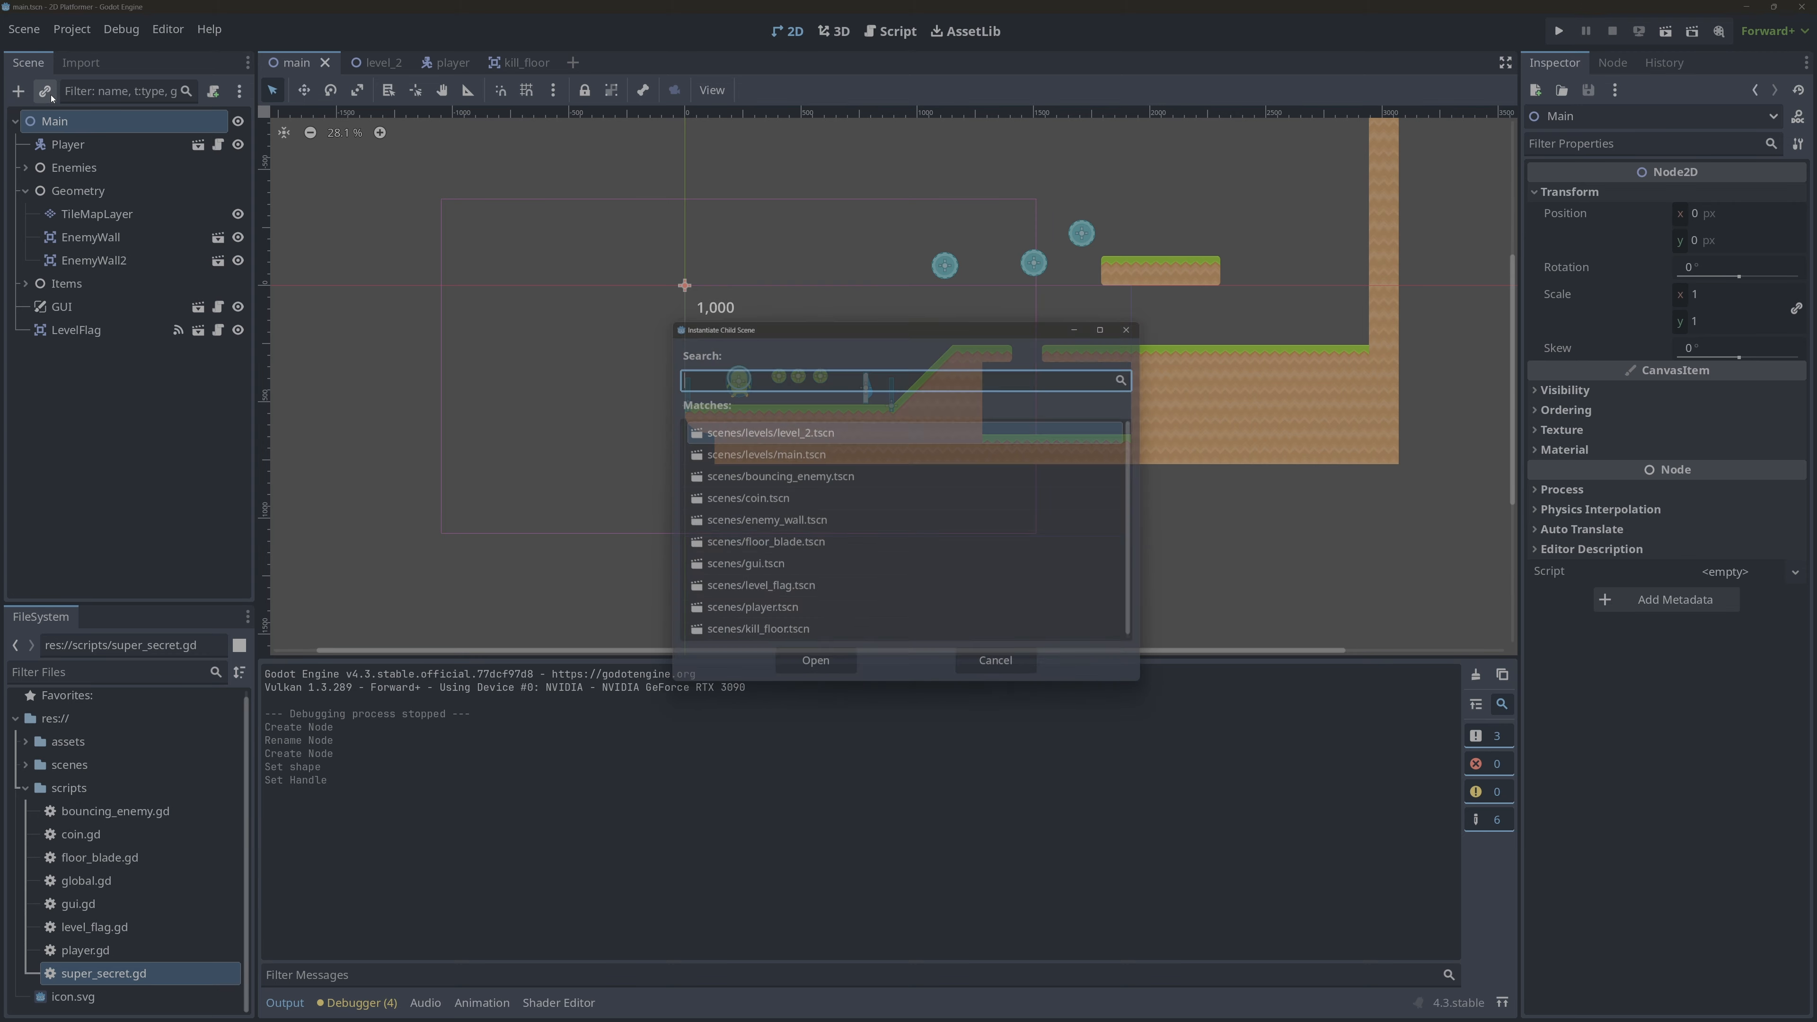
double_click(782, 637)
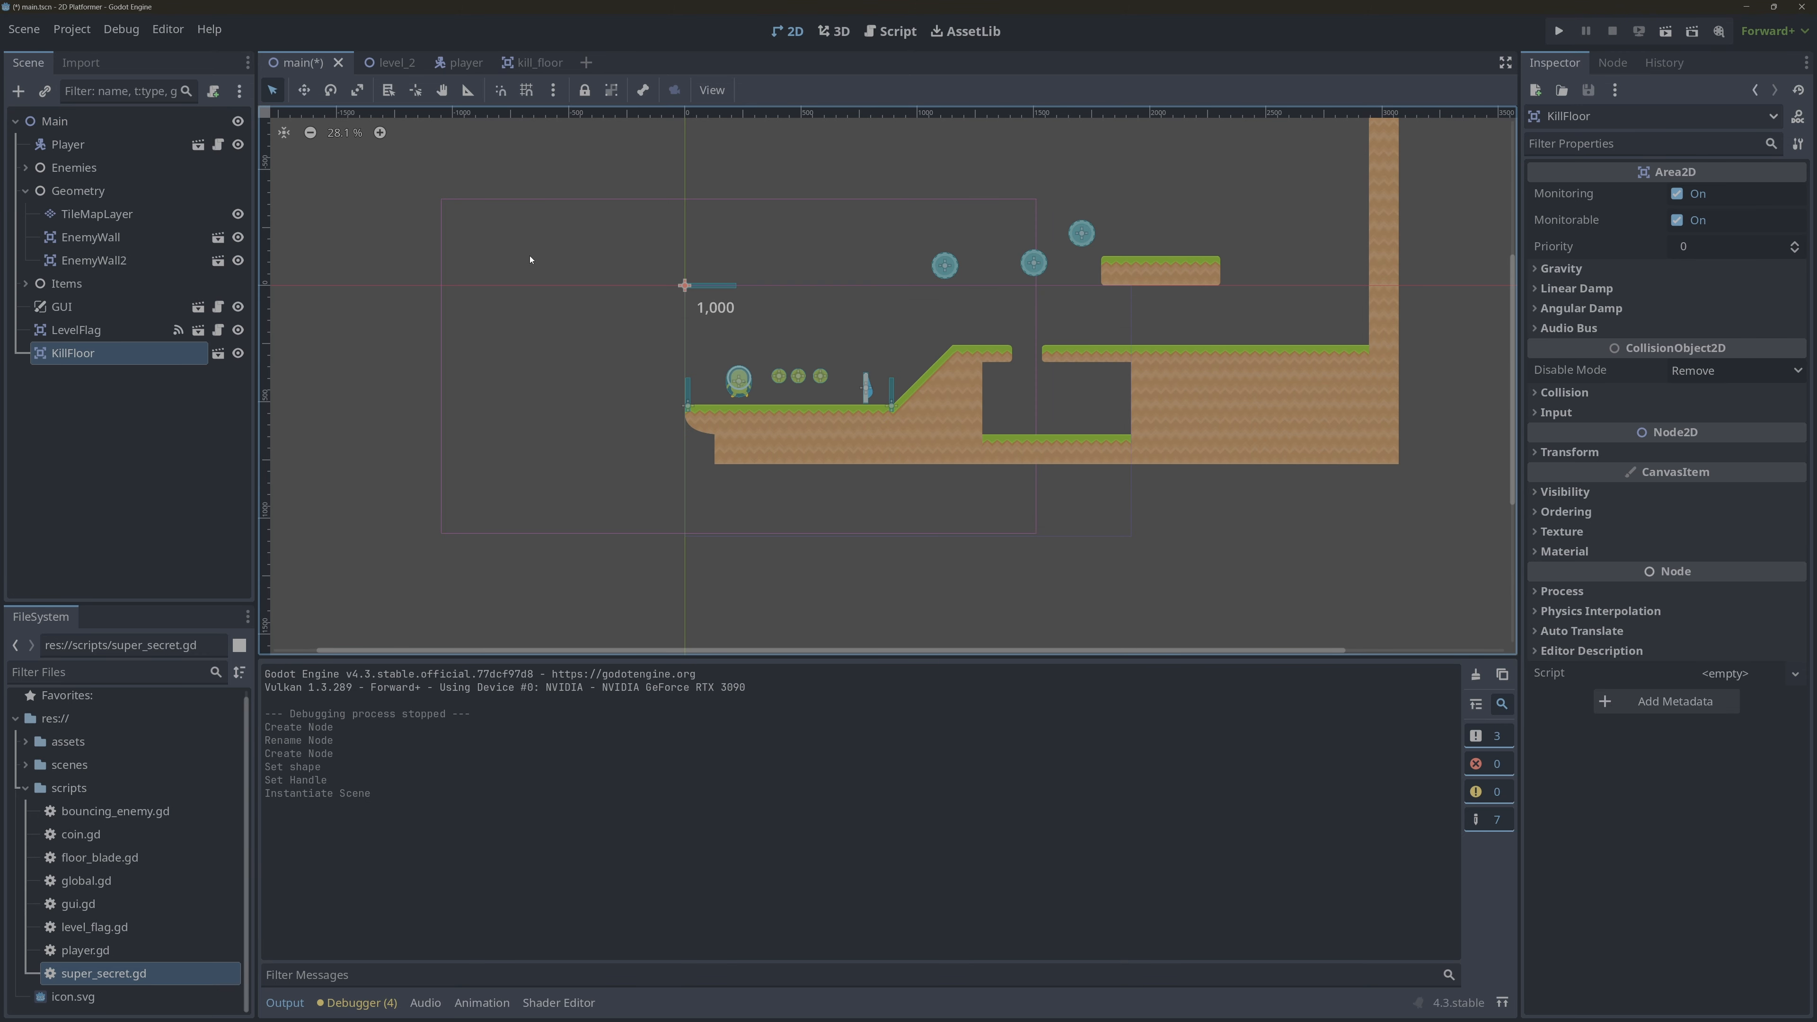
left_click_drag(680, 287, 487, 550)
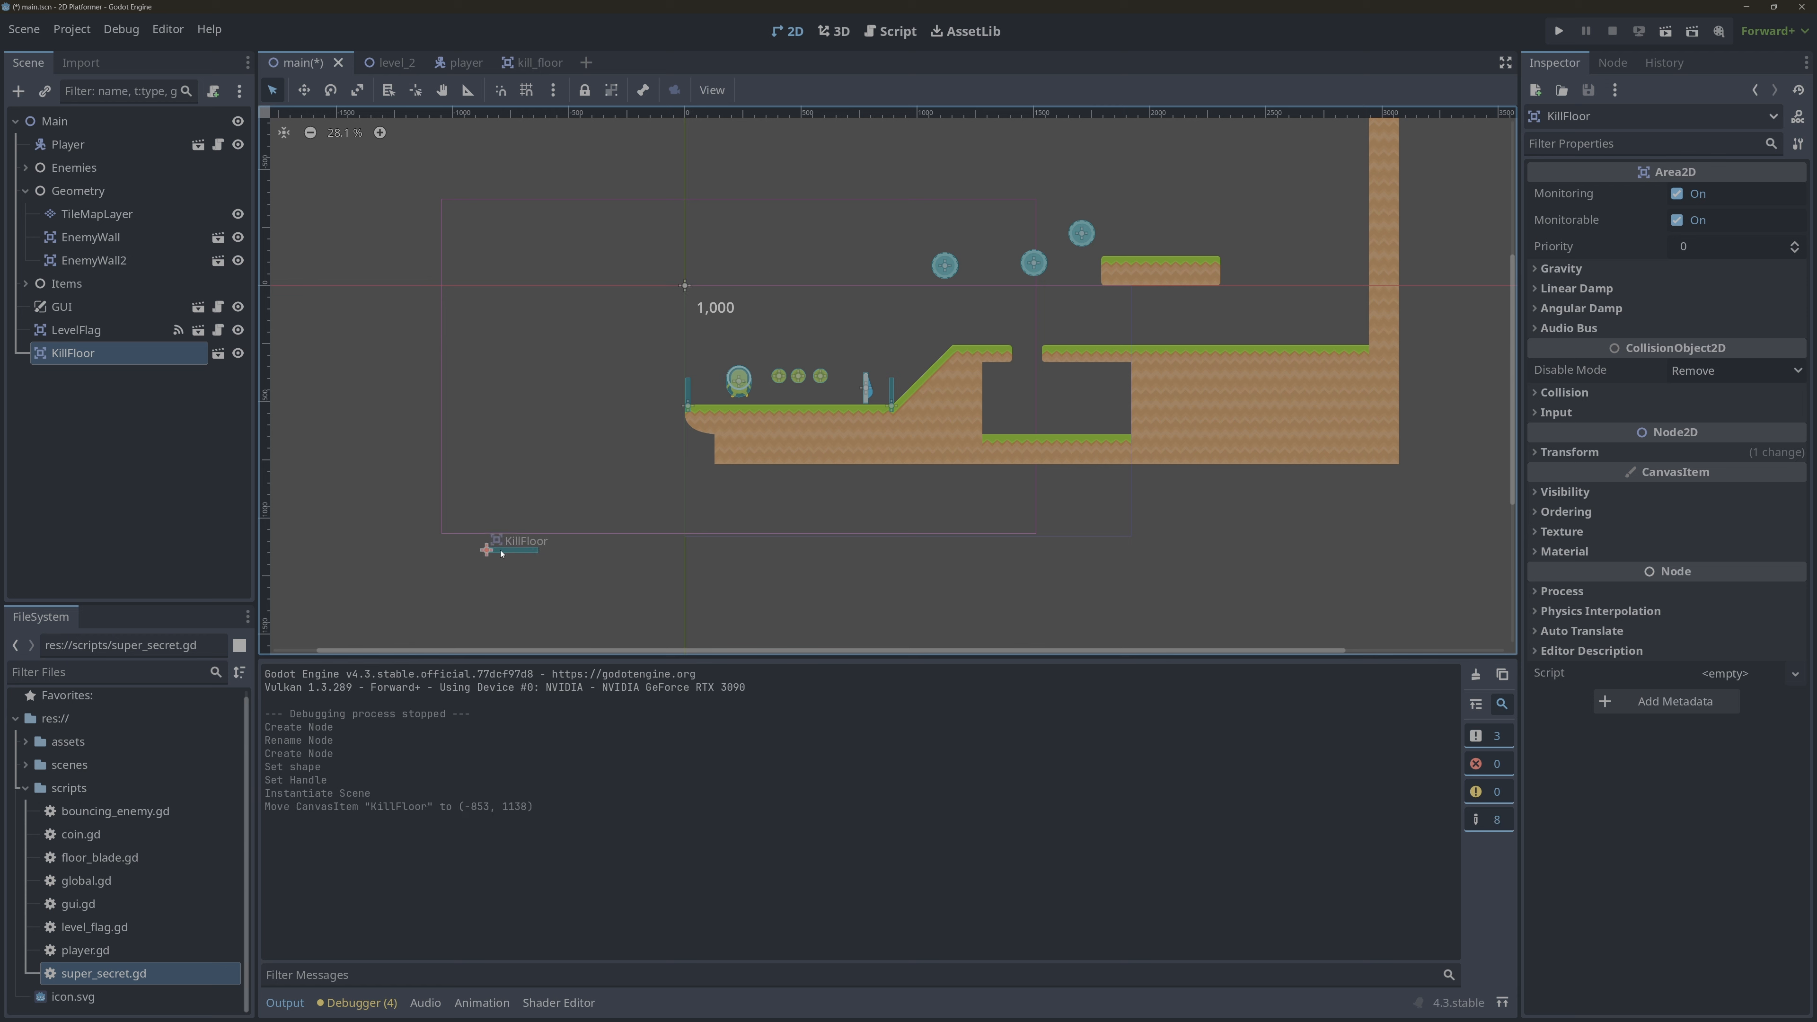
- Scale KillFloor to (22, 1) so it spans beneath the level, and move it to about (-1594, 1199)
left_click(356, 89)
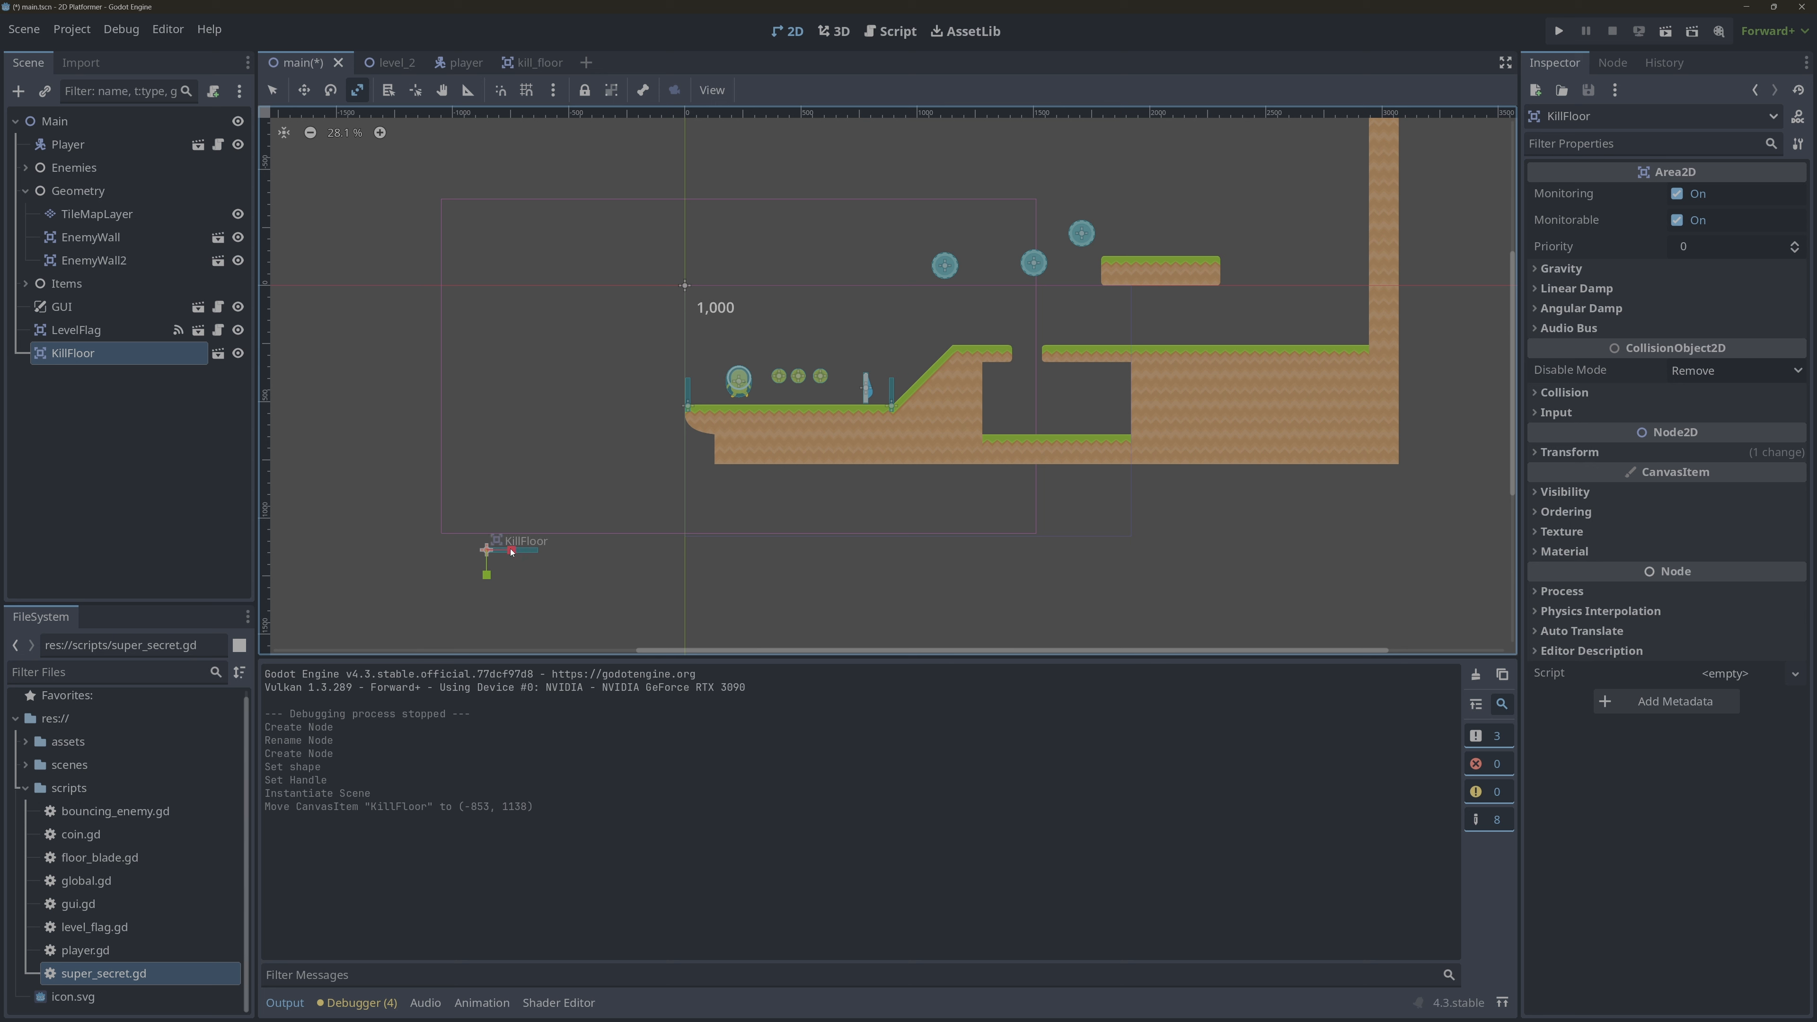
left_click_drag(511, 551, 760, 573)
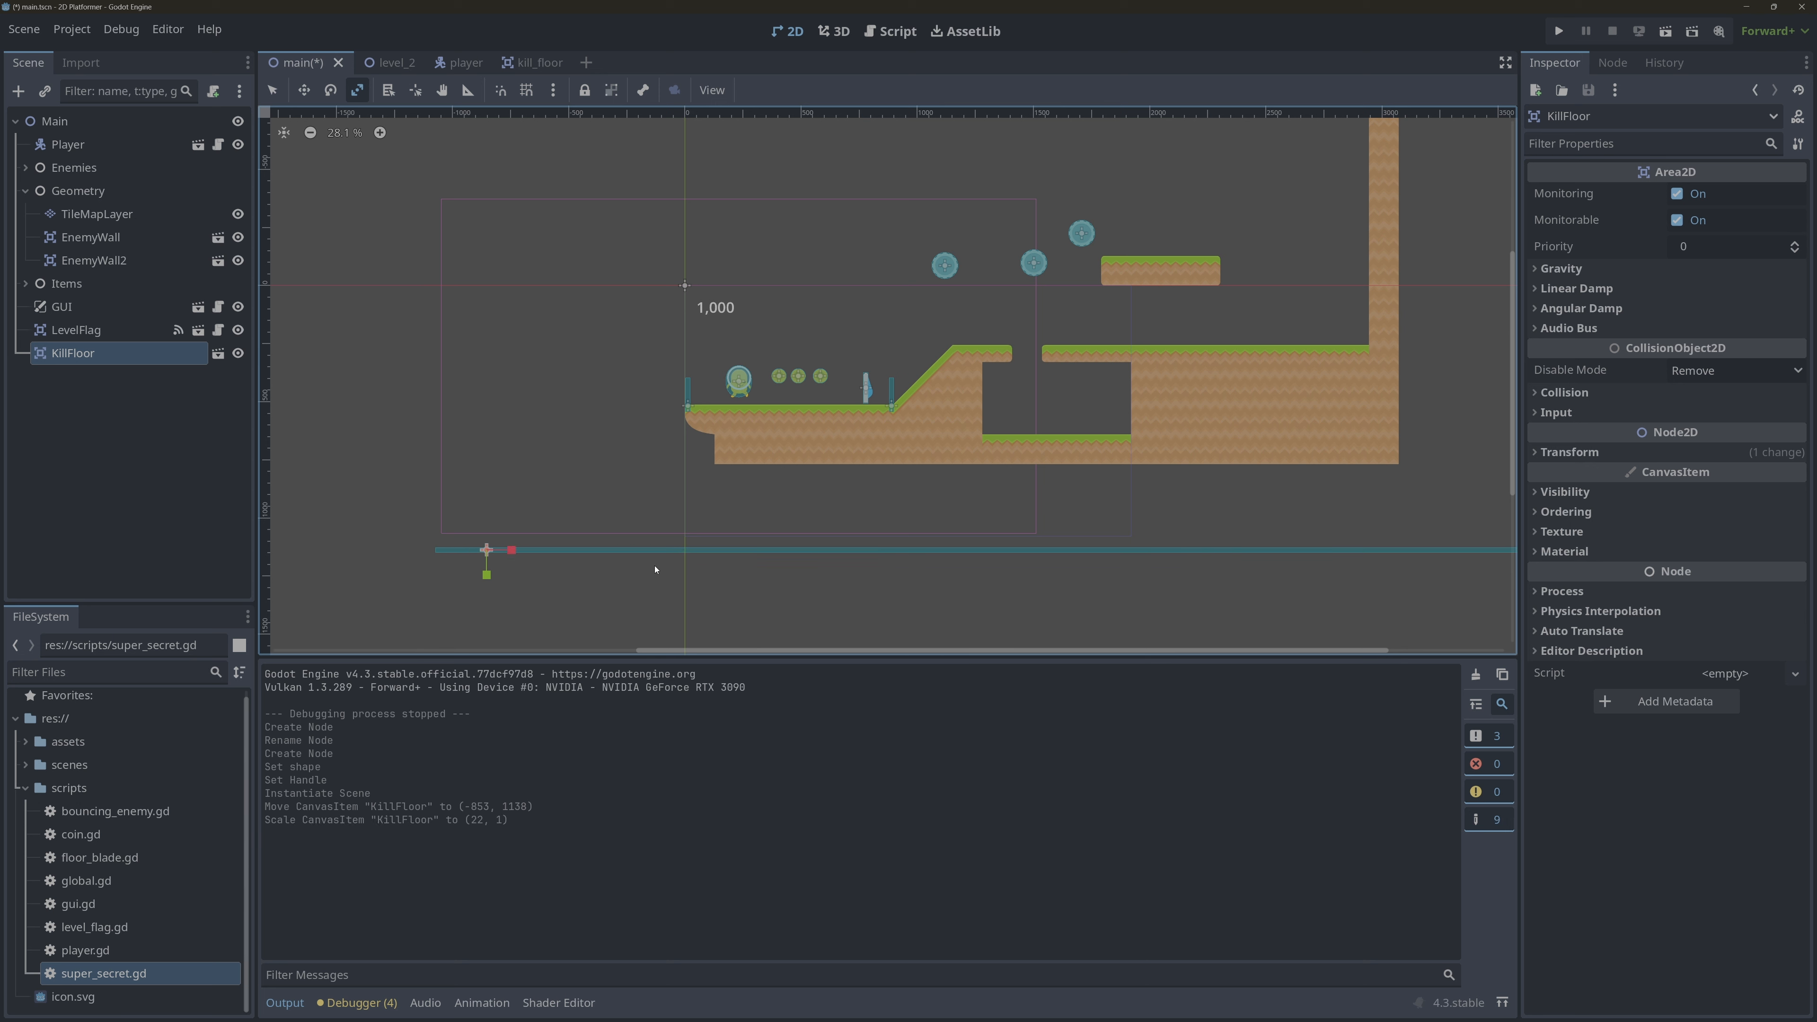
key("w")
left_click_drag(509, 551, 340, 550)
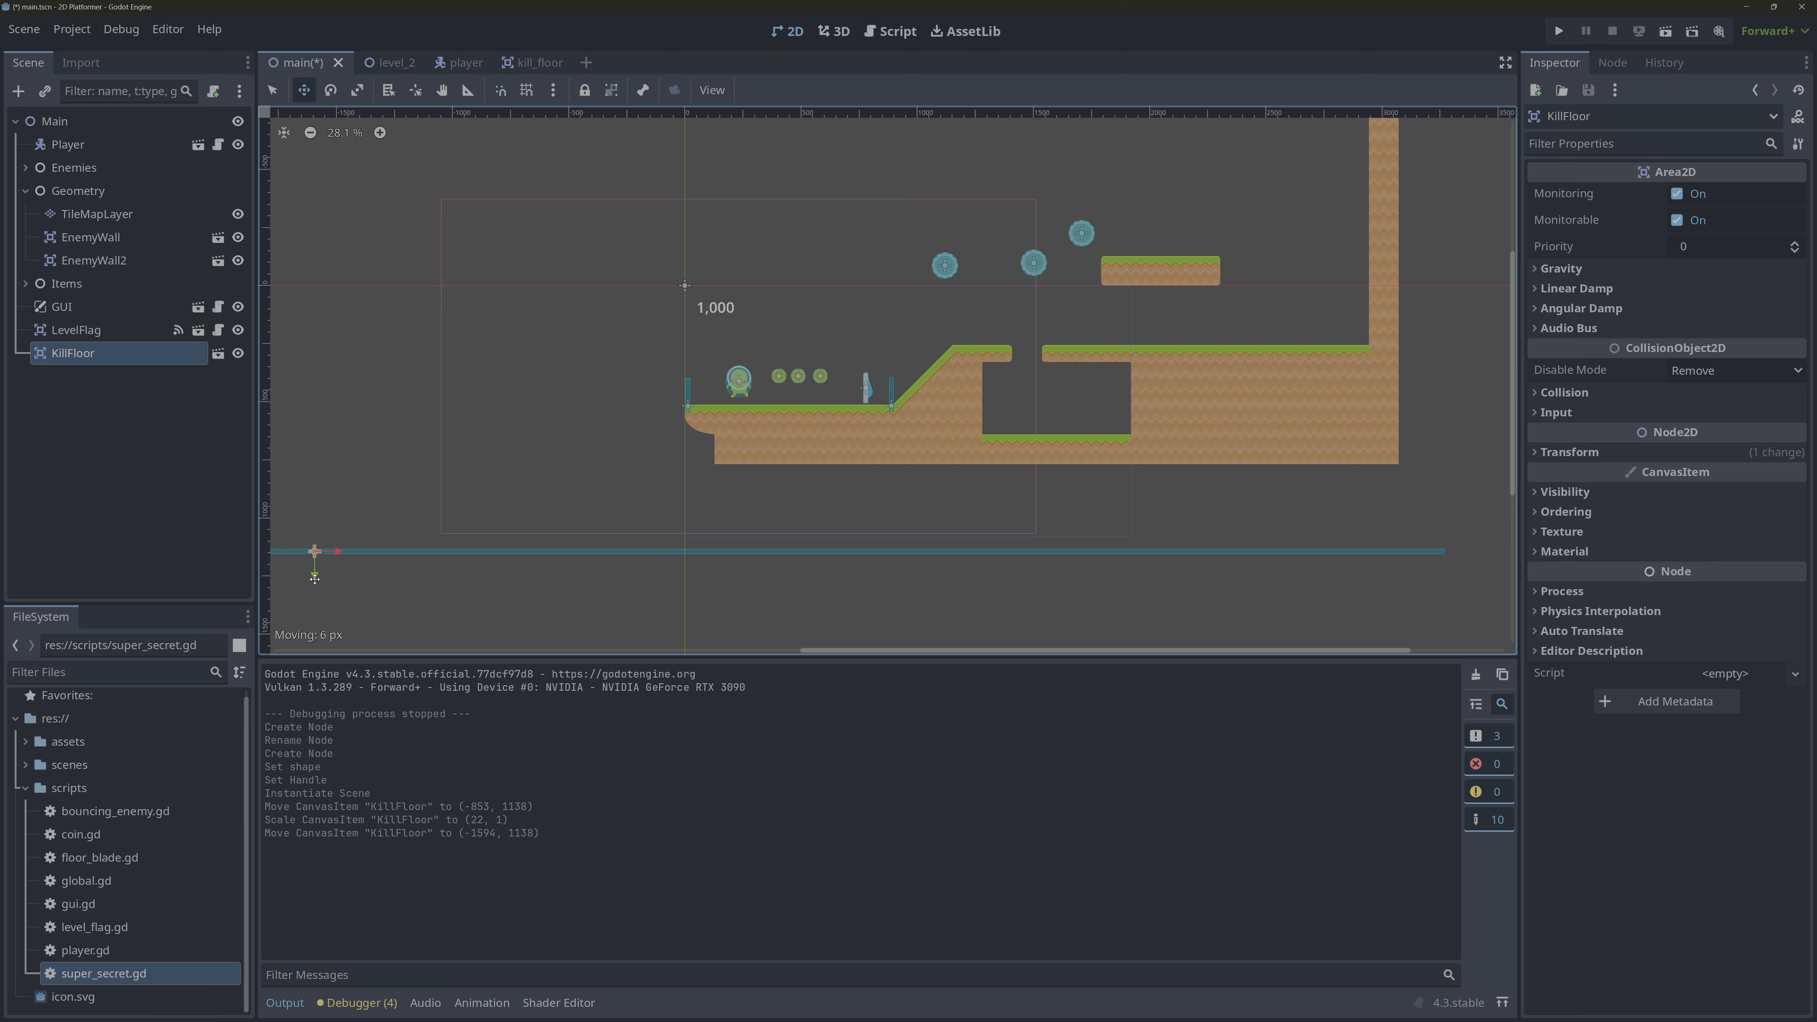
left_click_drag(314, 577, 568, 606)
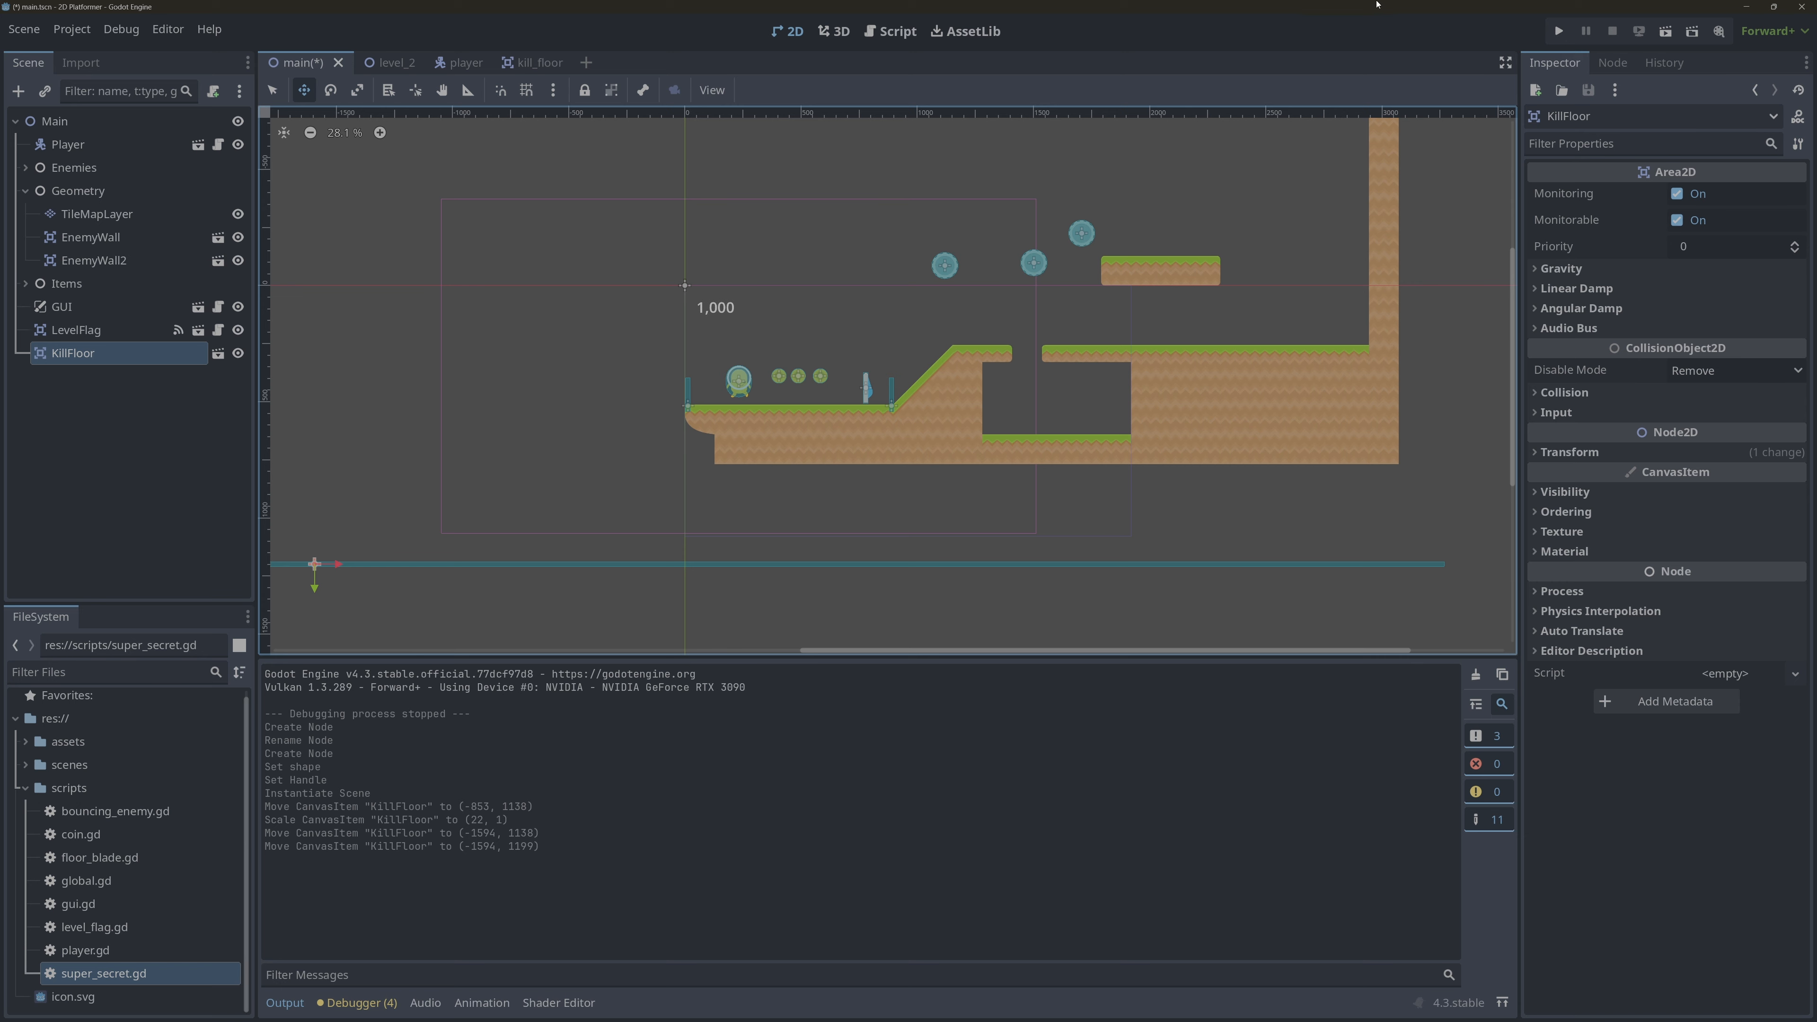
left_click(1612, 62)
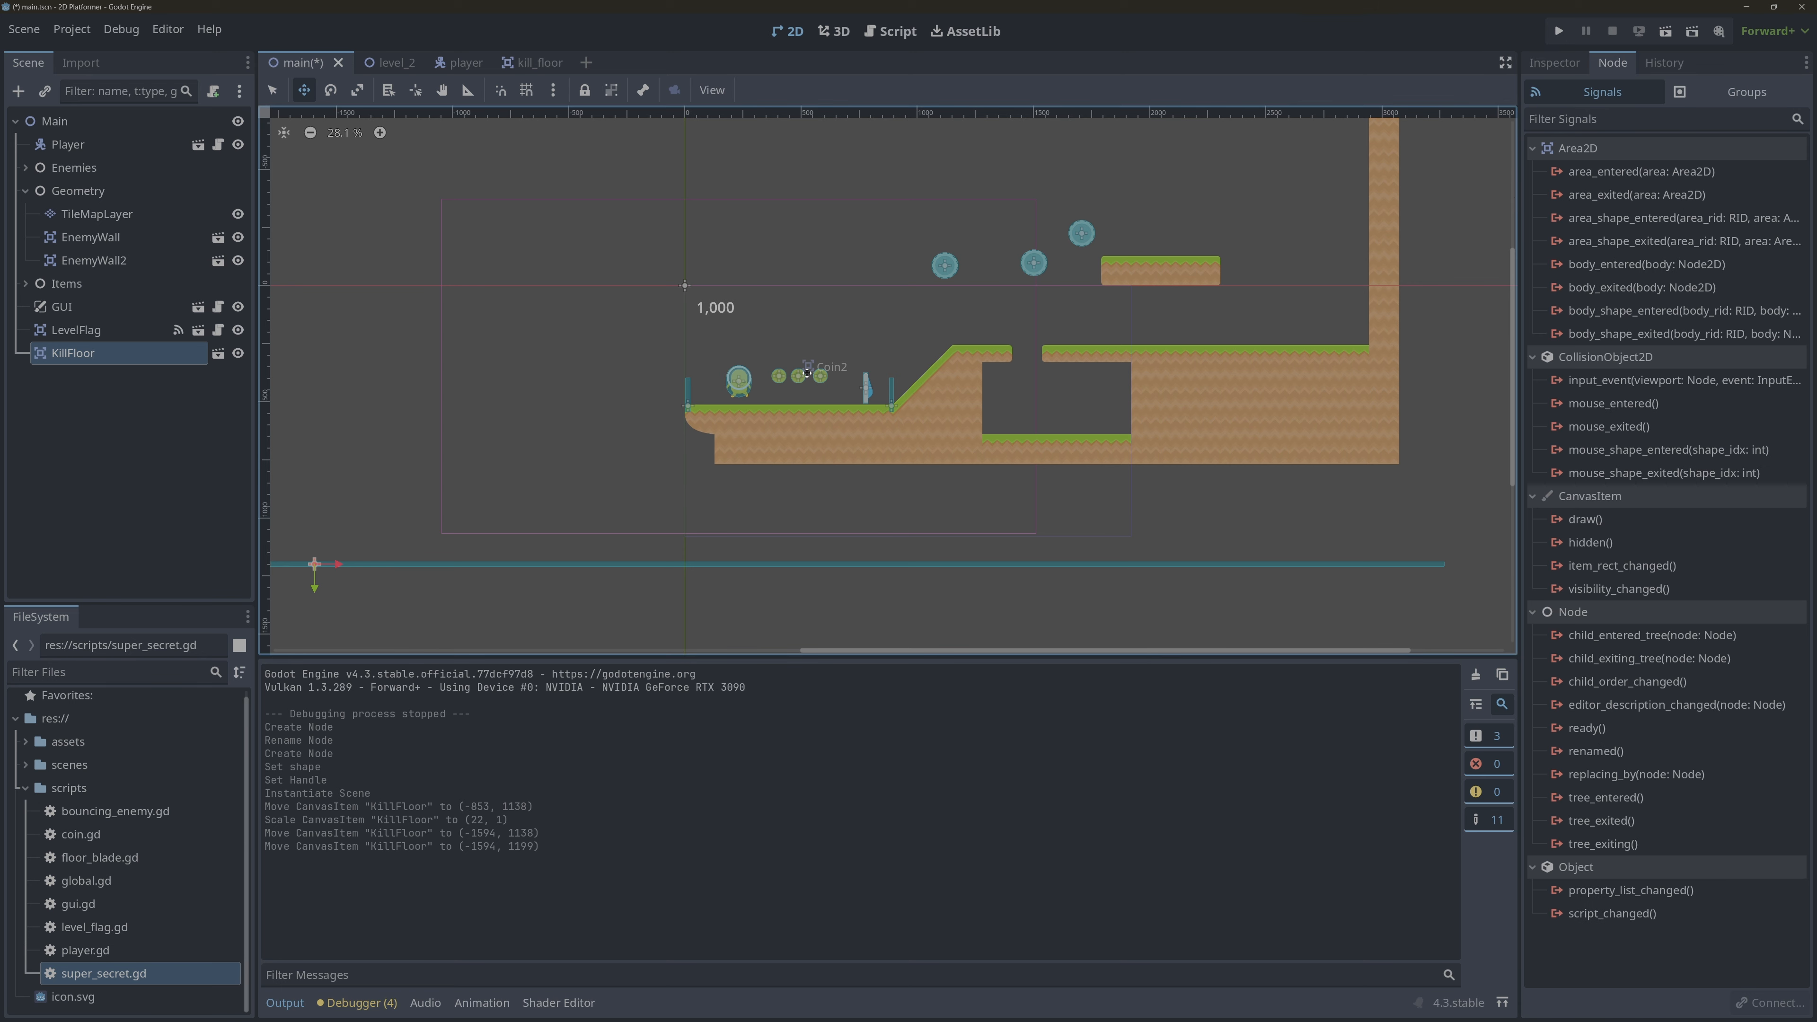
double_click(1606, 264)
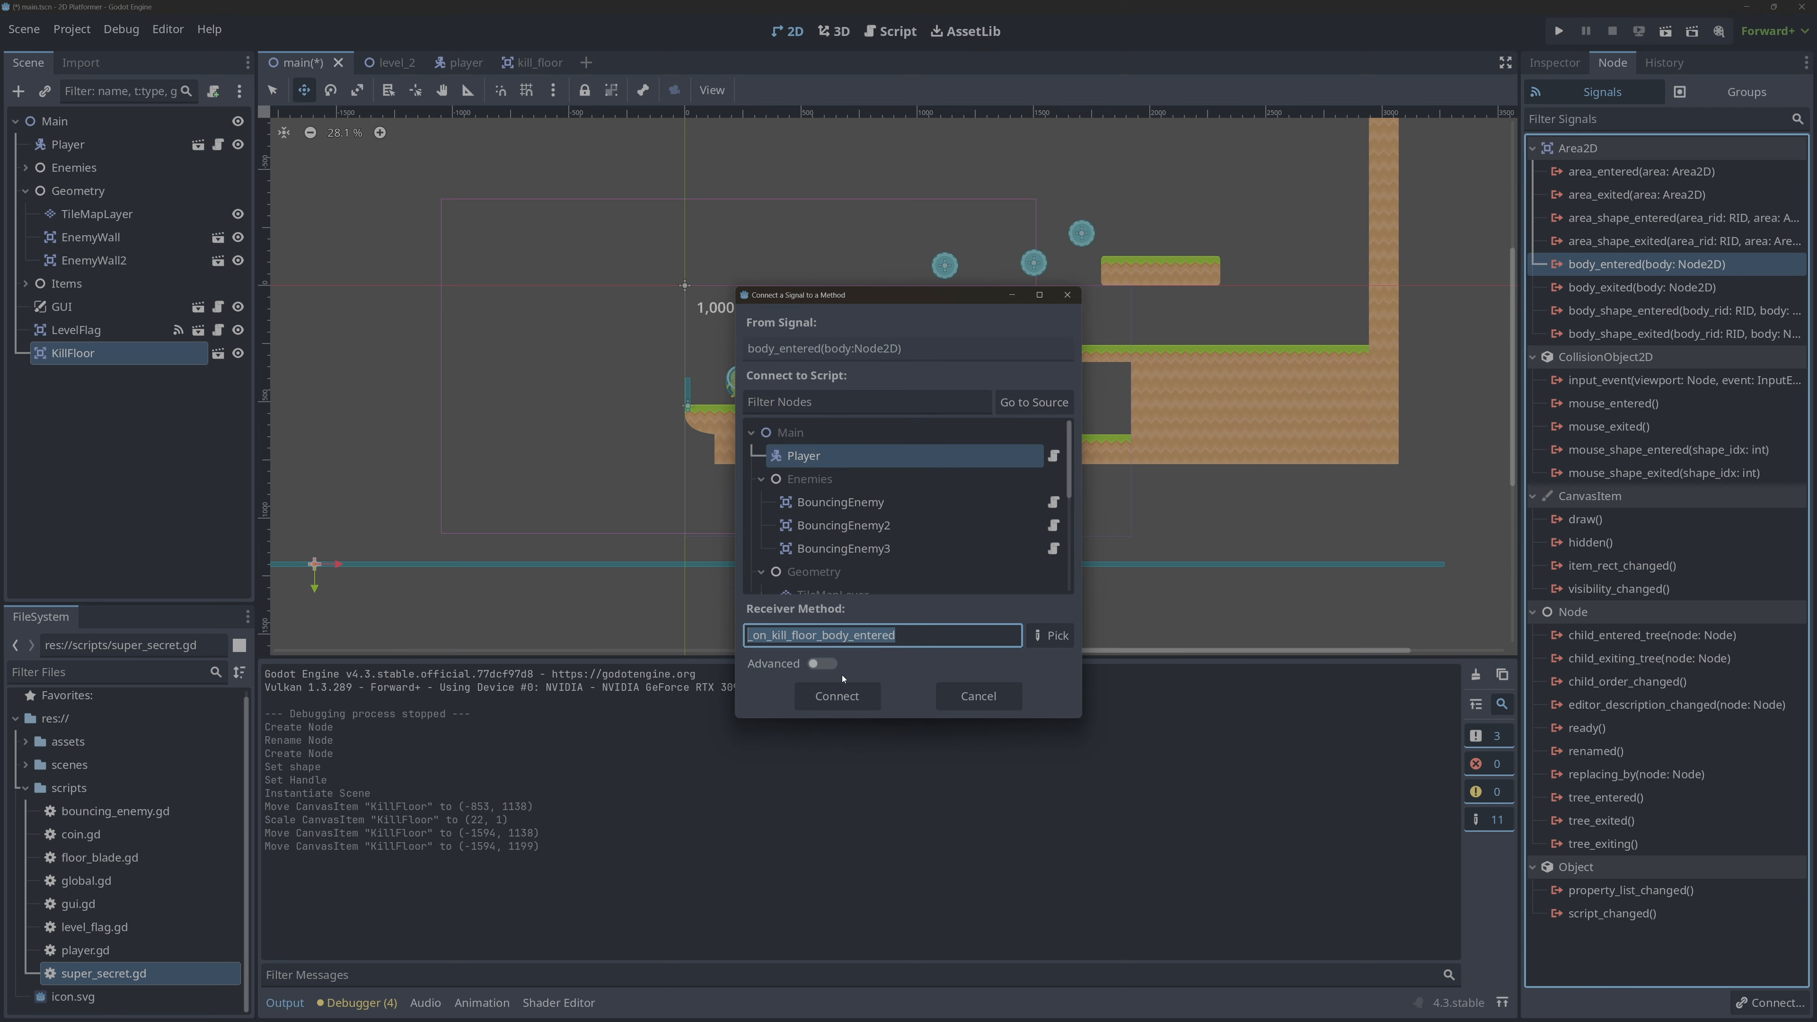
left_click(1000, 707)
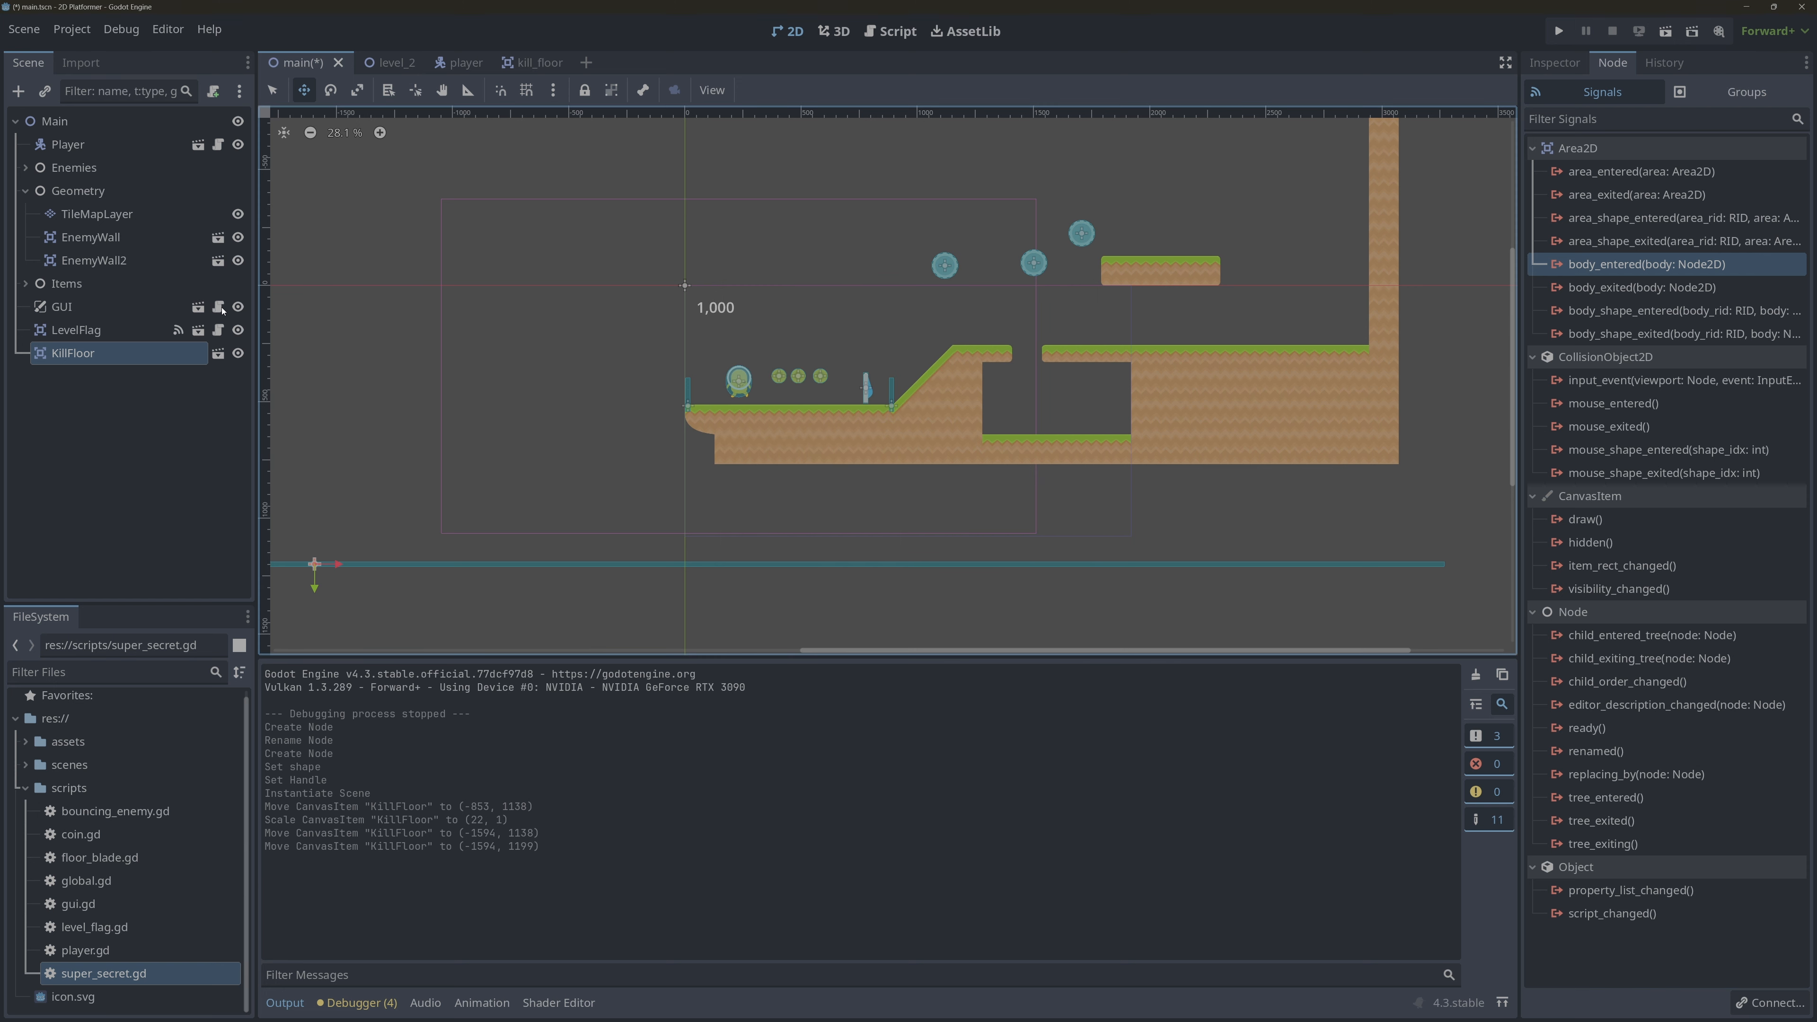
- Examine the game_over function at the end of player.gd, and return to the main scene's 2D view
left_click(891, 31)
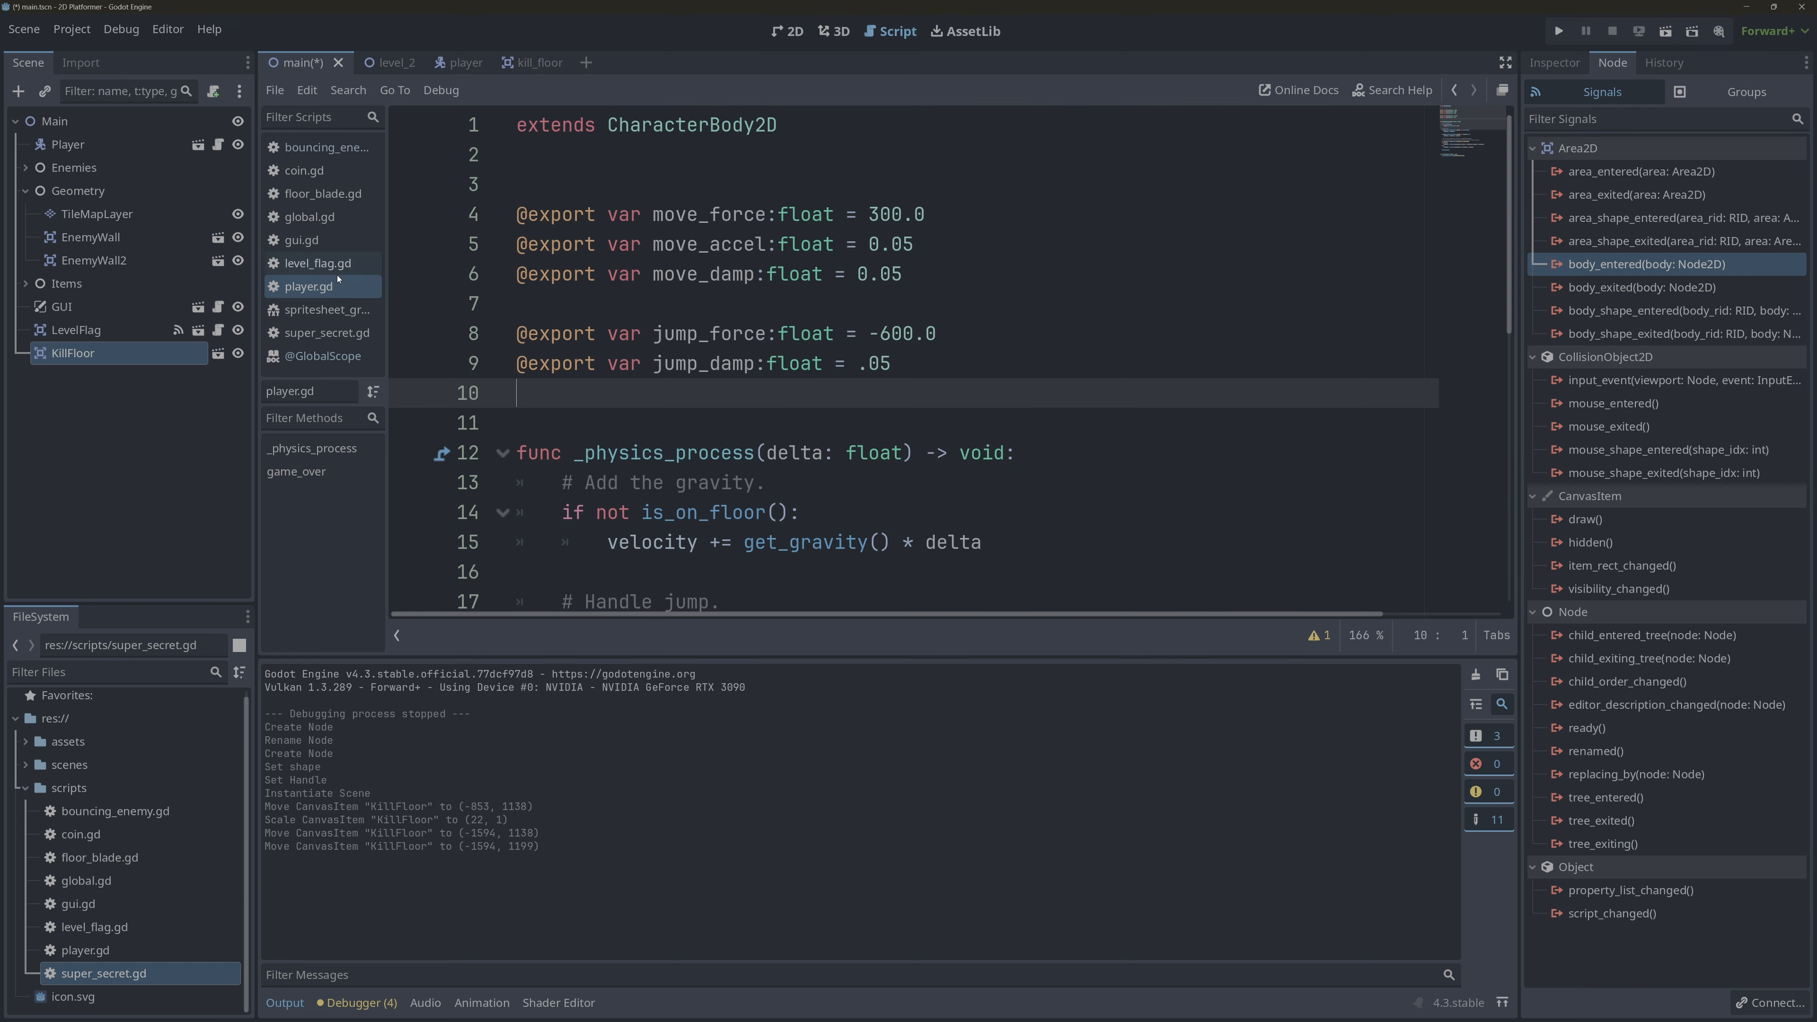
scroll(677, 454, "down", 7)
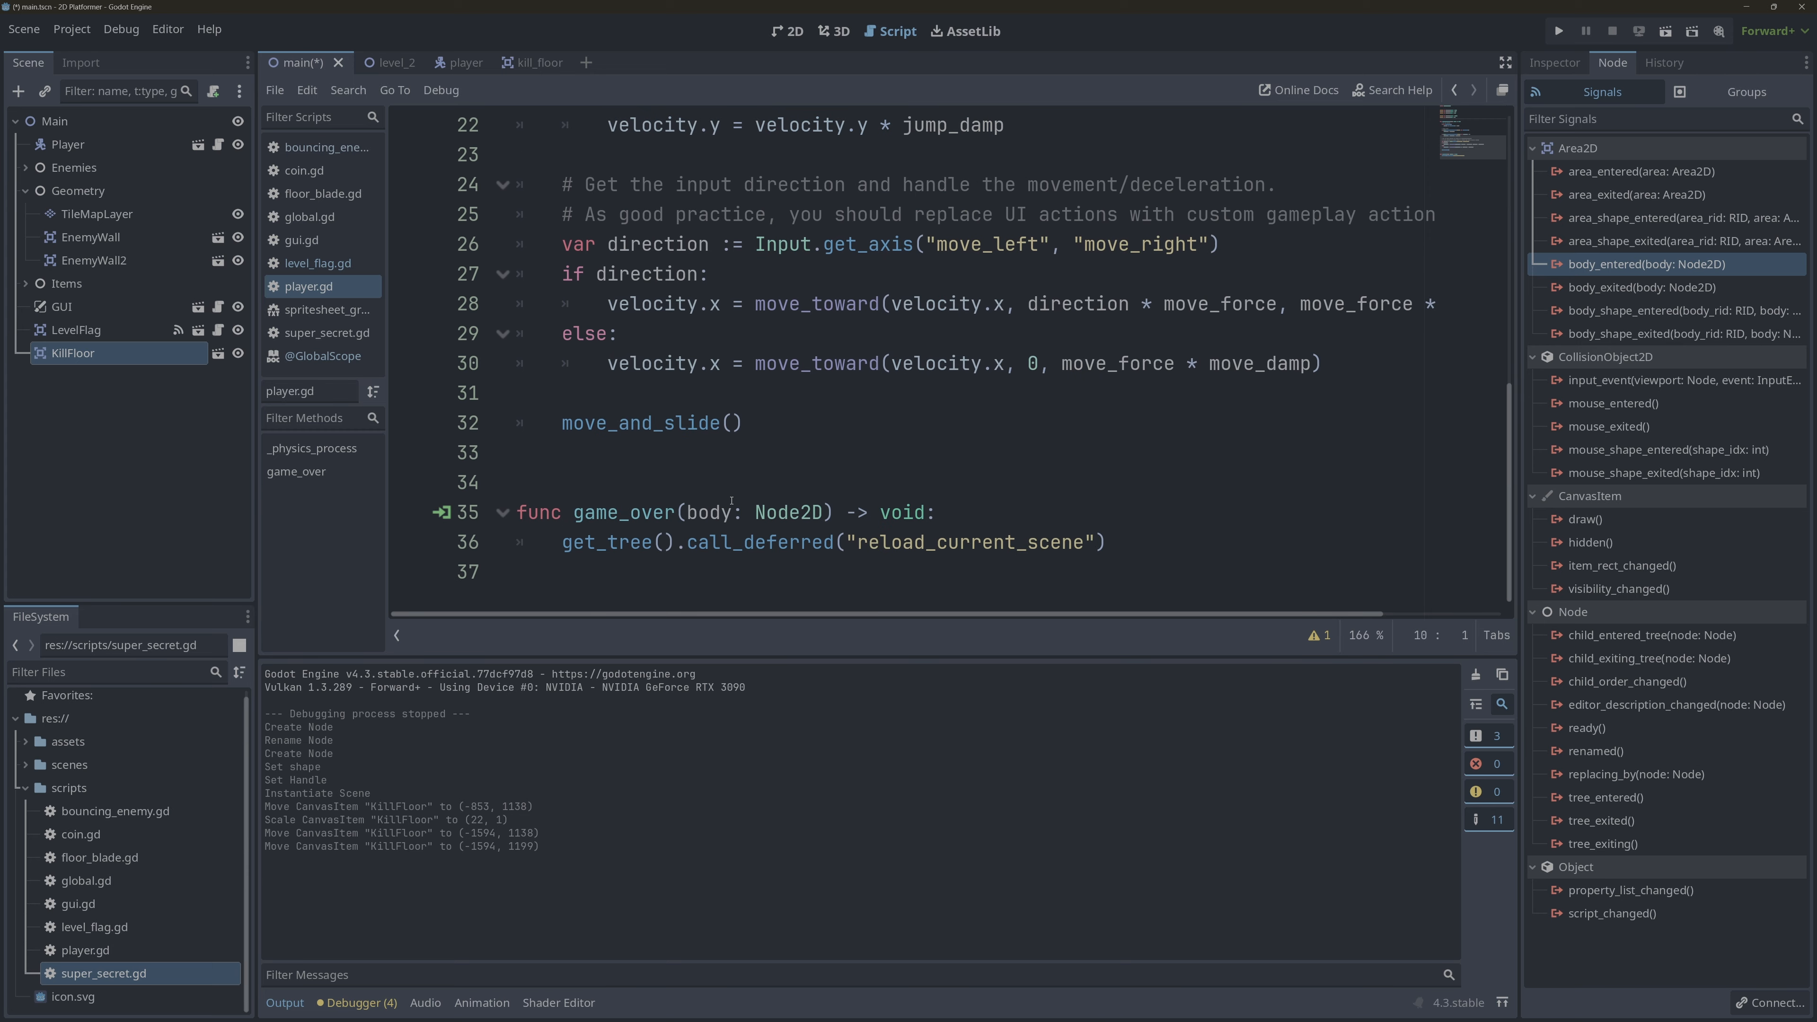
left_click_drag(577, 516, 673, 514)
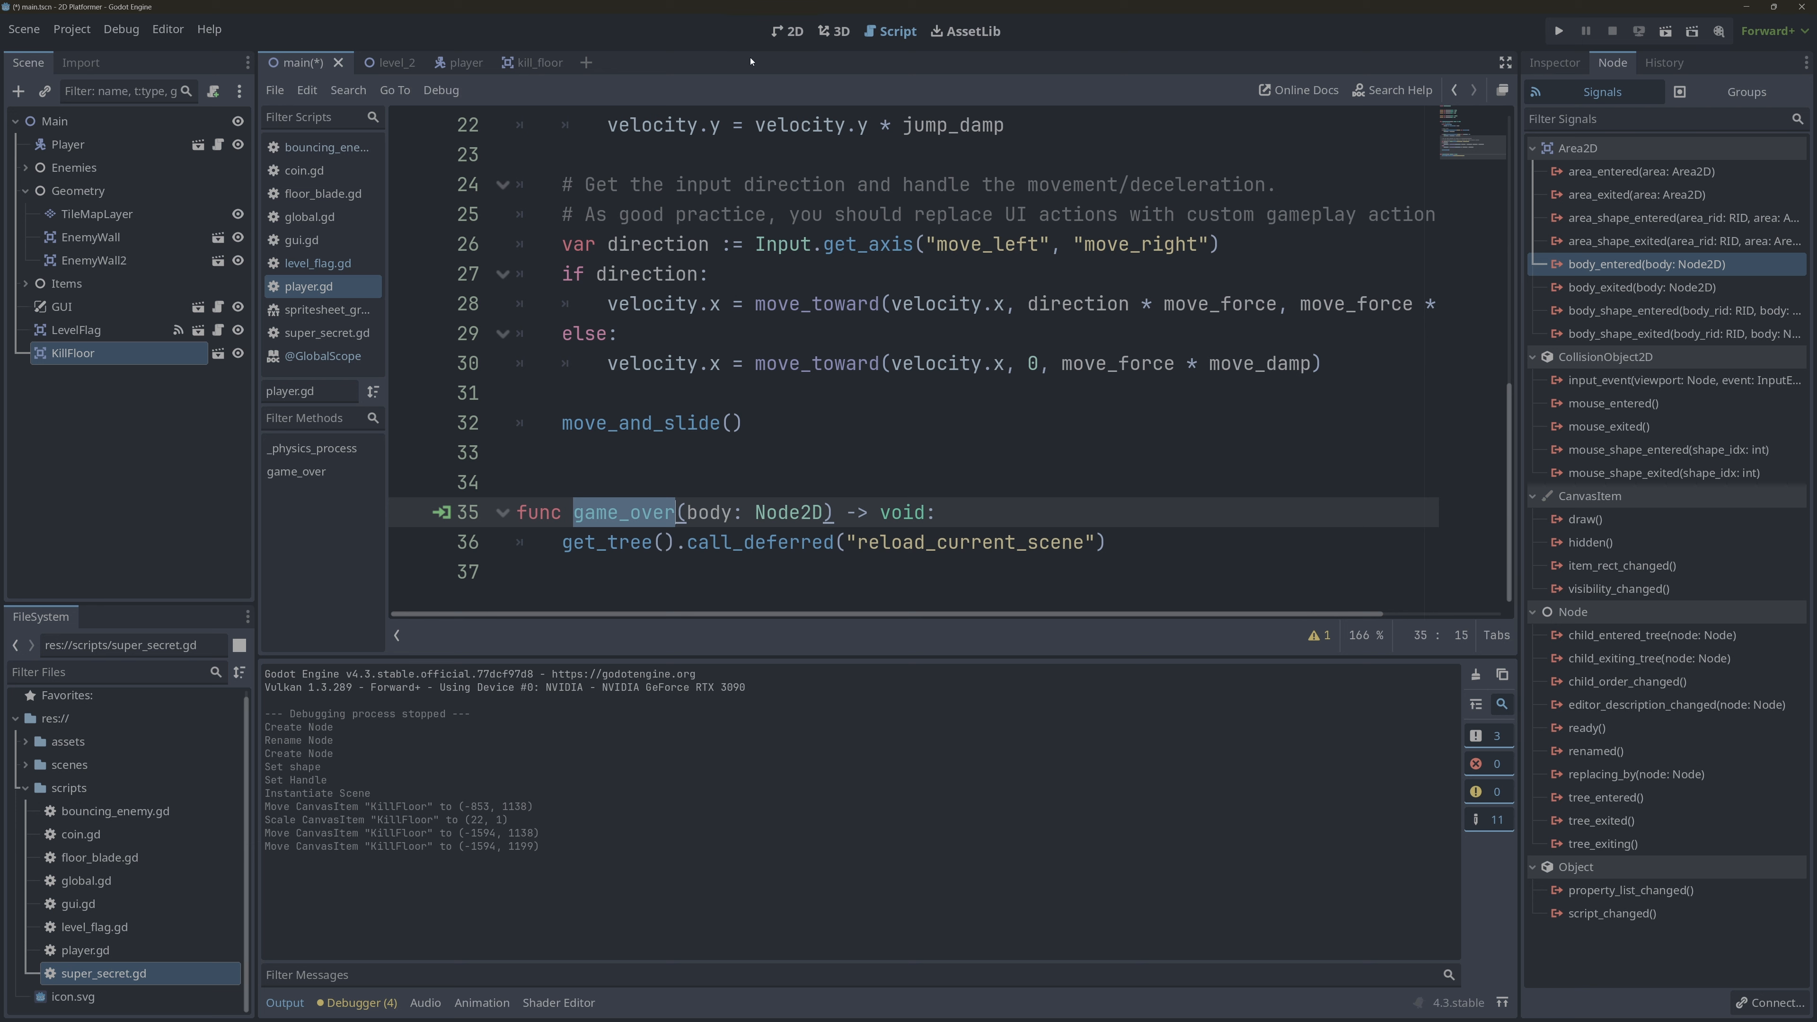
left_click(787, 31)
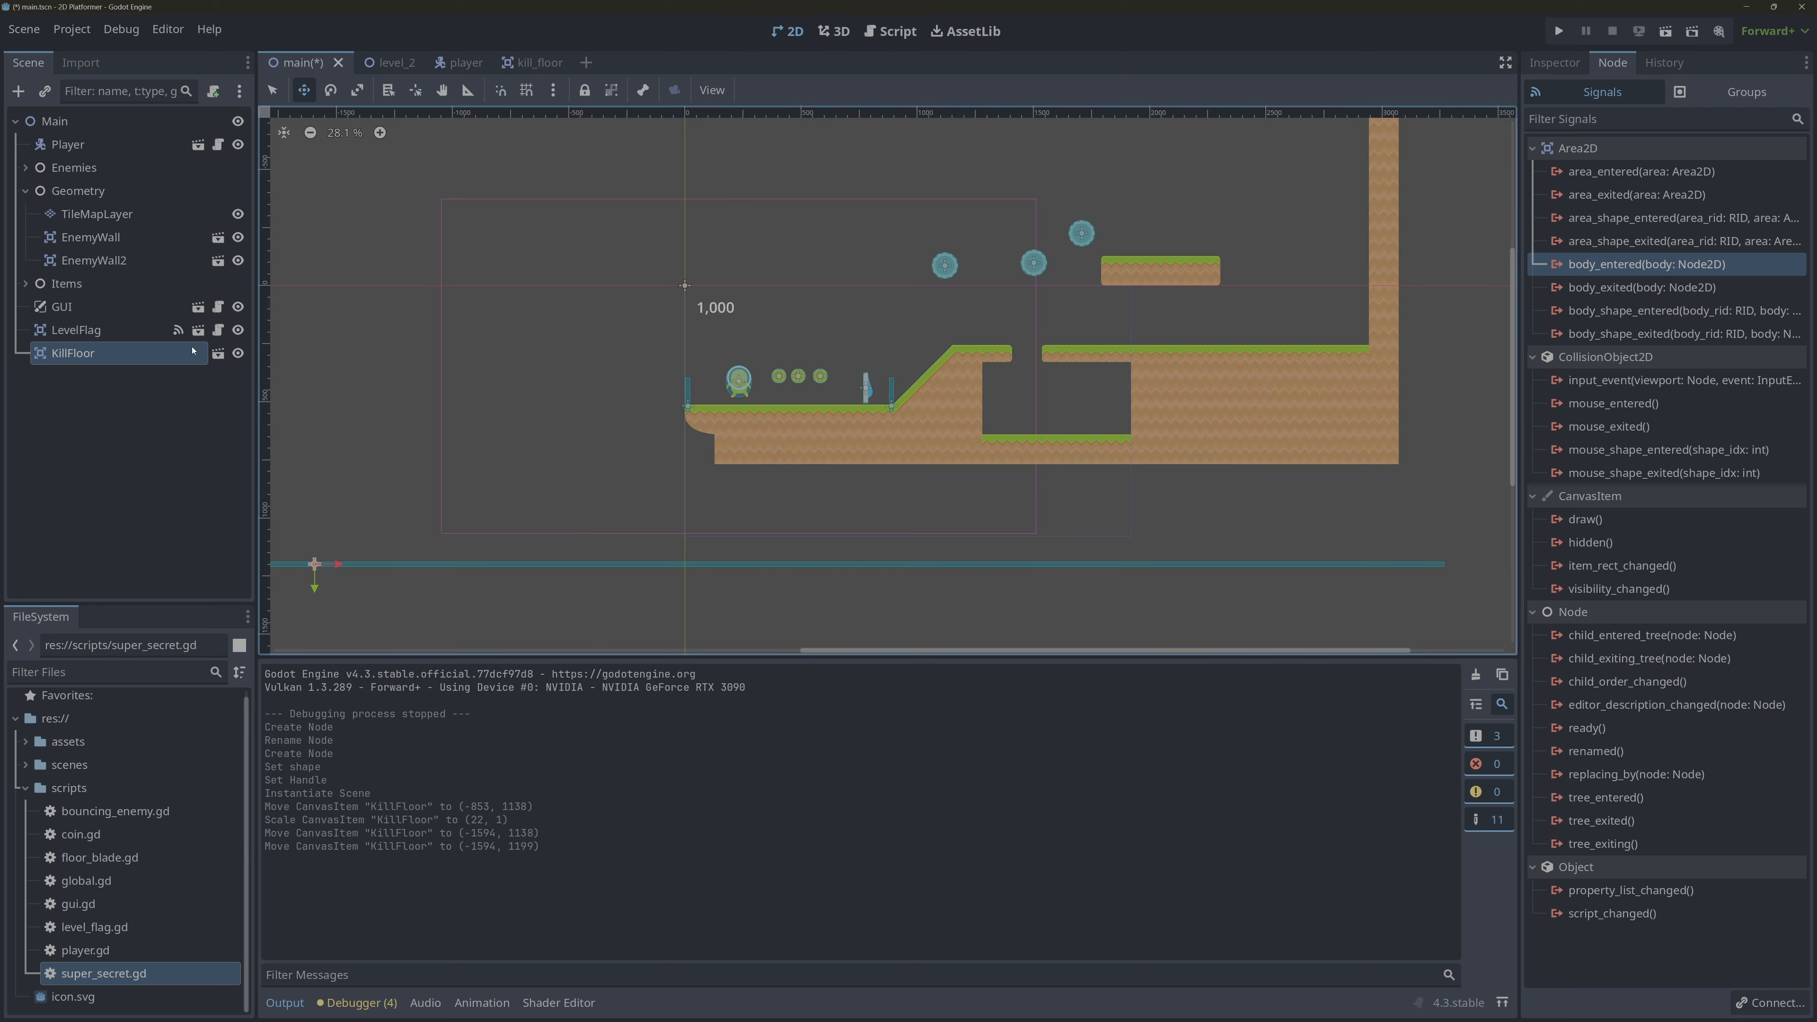
- Connect KillFloor's body_entered signal to the existing game_over method on the Player node
double_click(1614, 265)
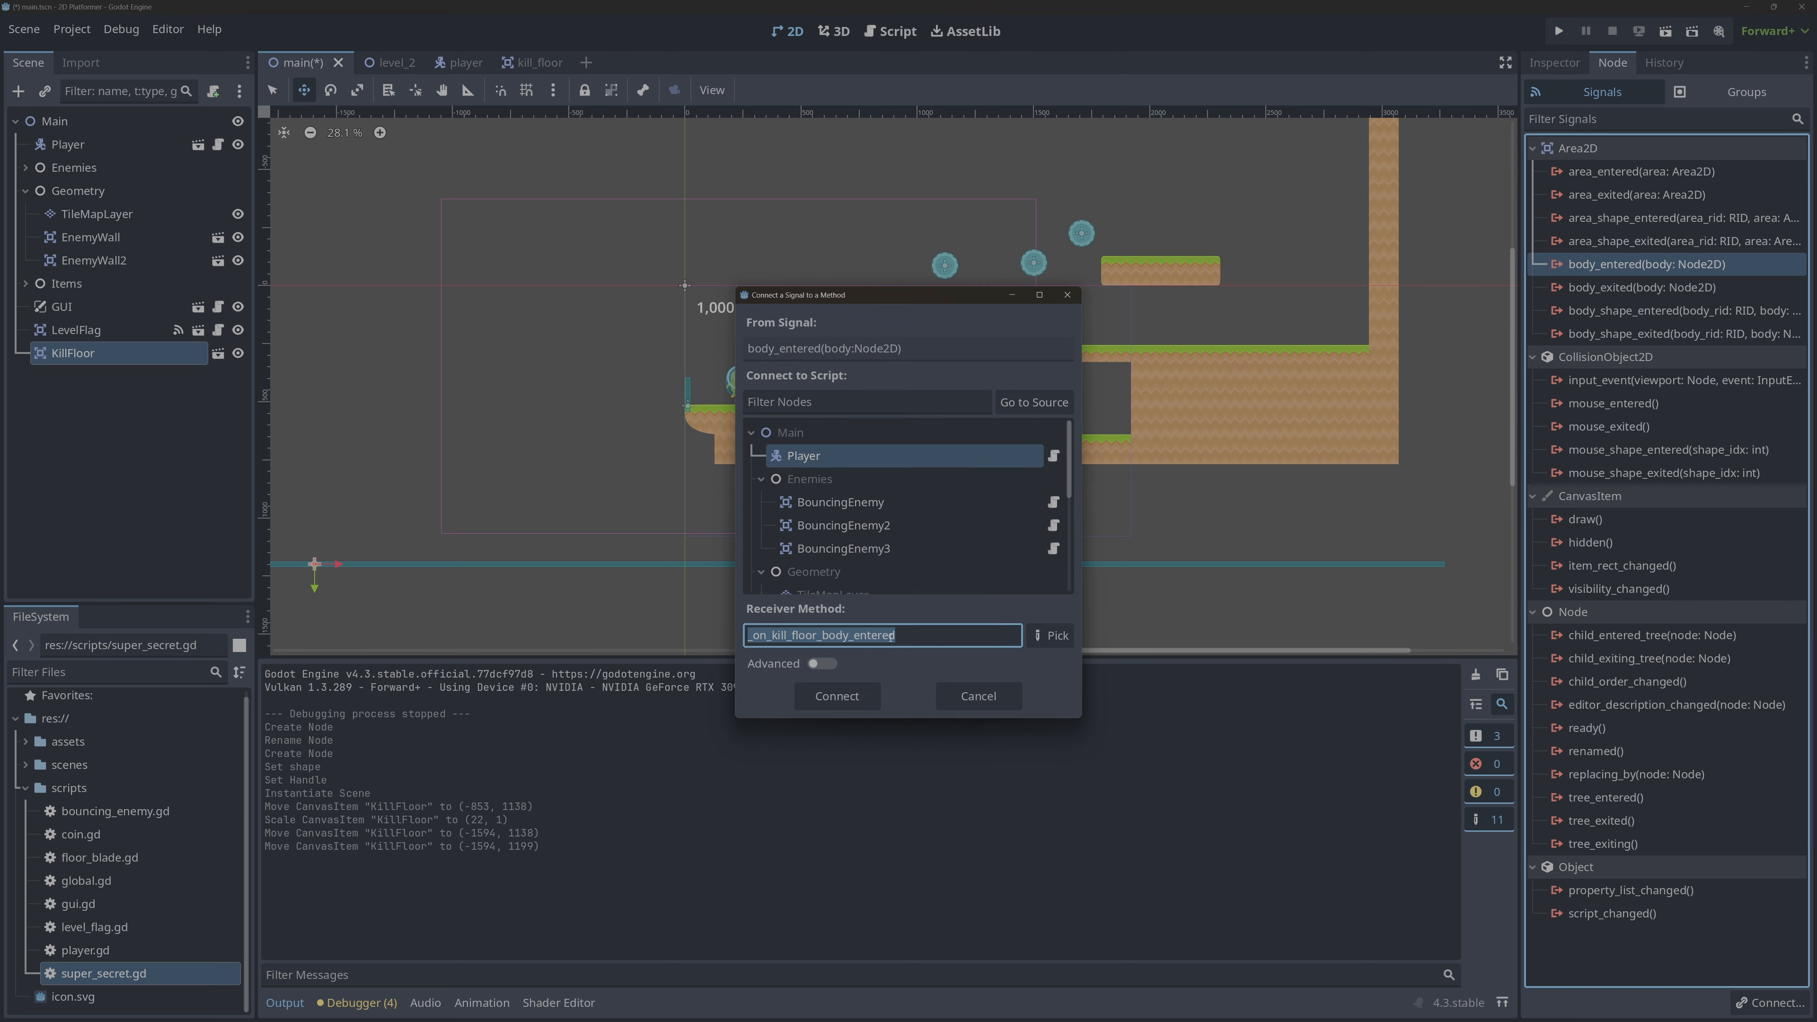
left_click(1052, 635)
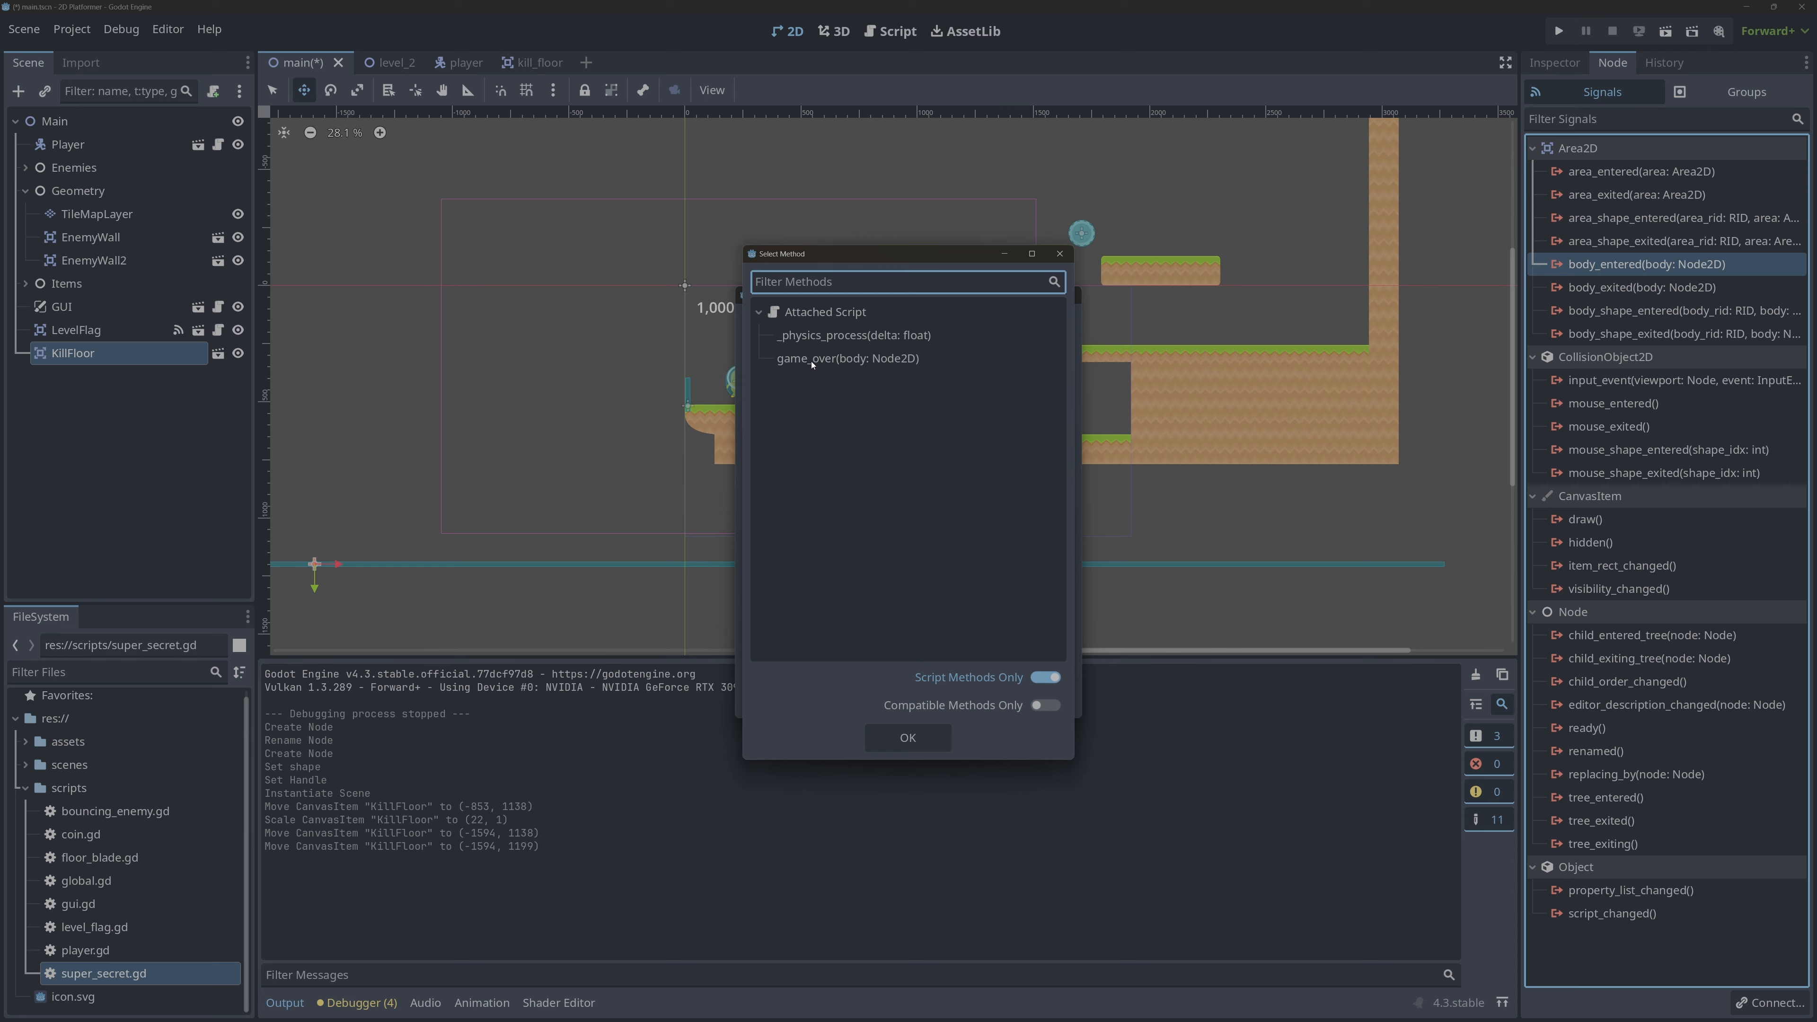
double_click(832, 358)
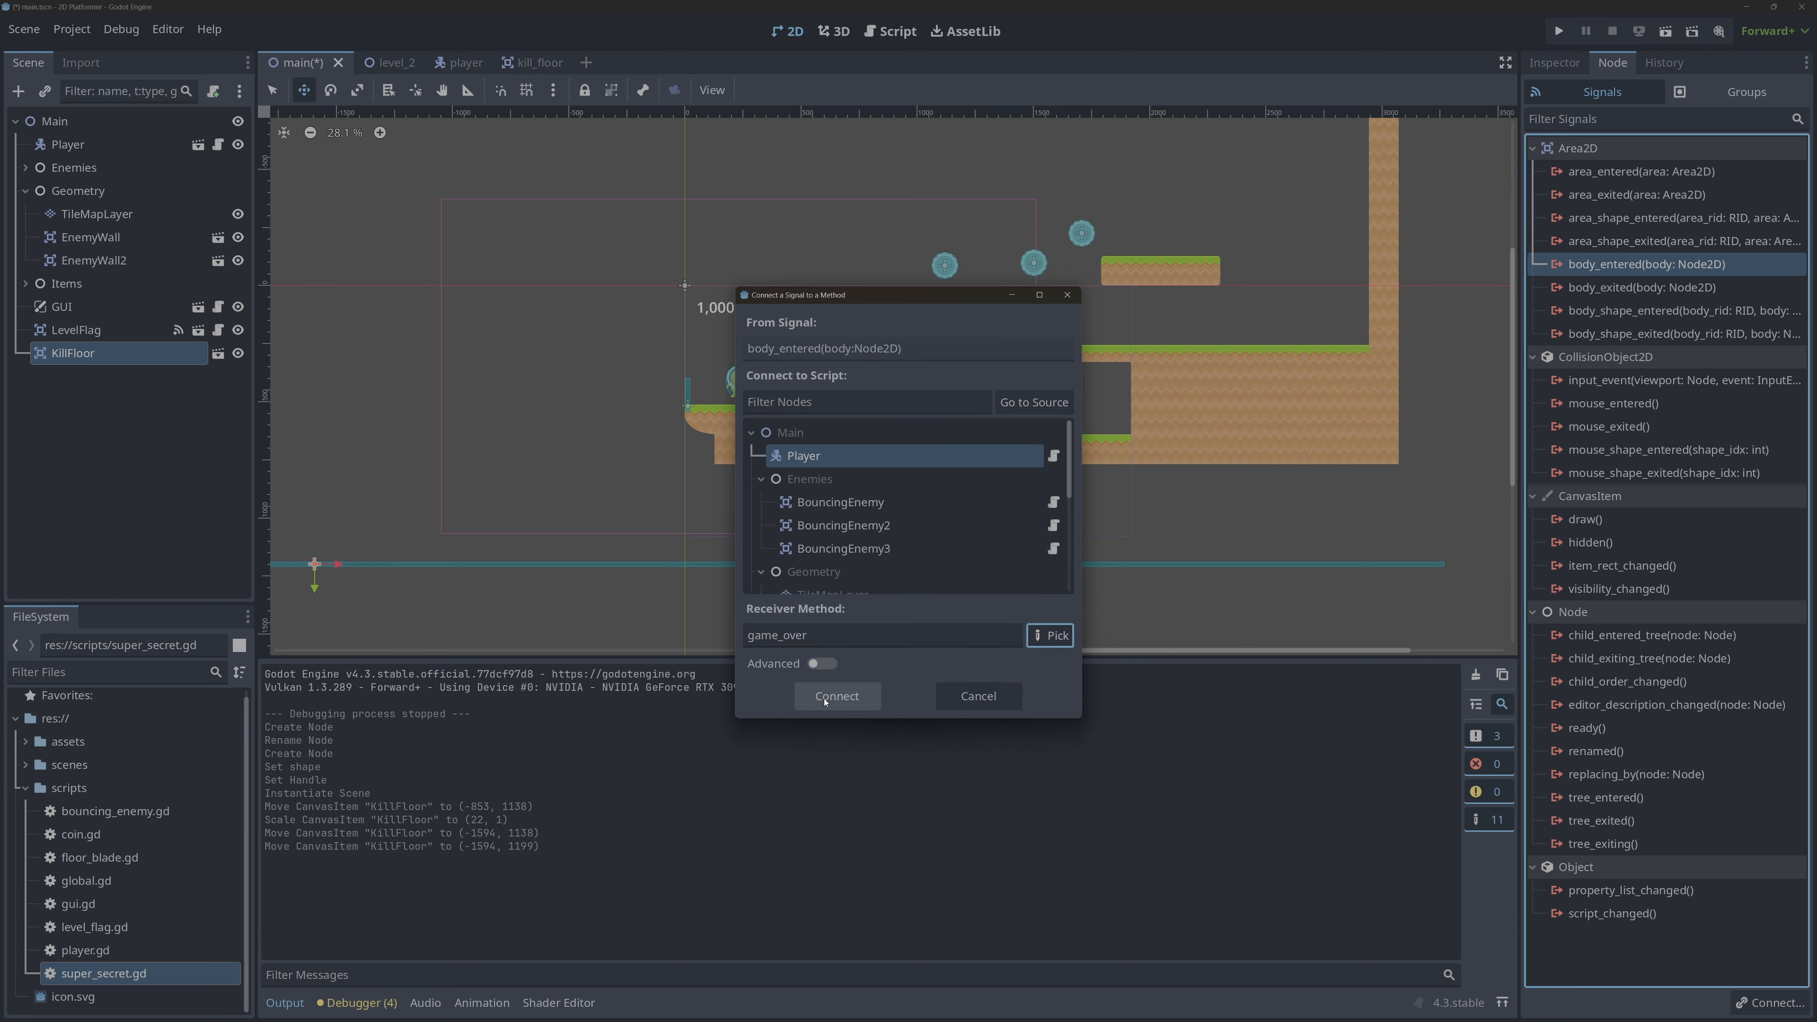
left_click(836, 696)
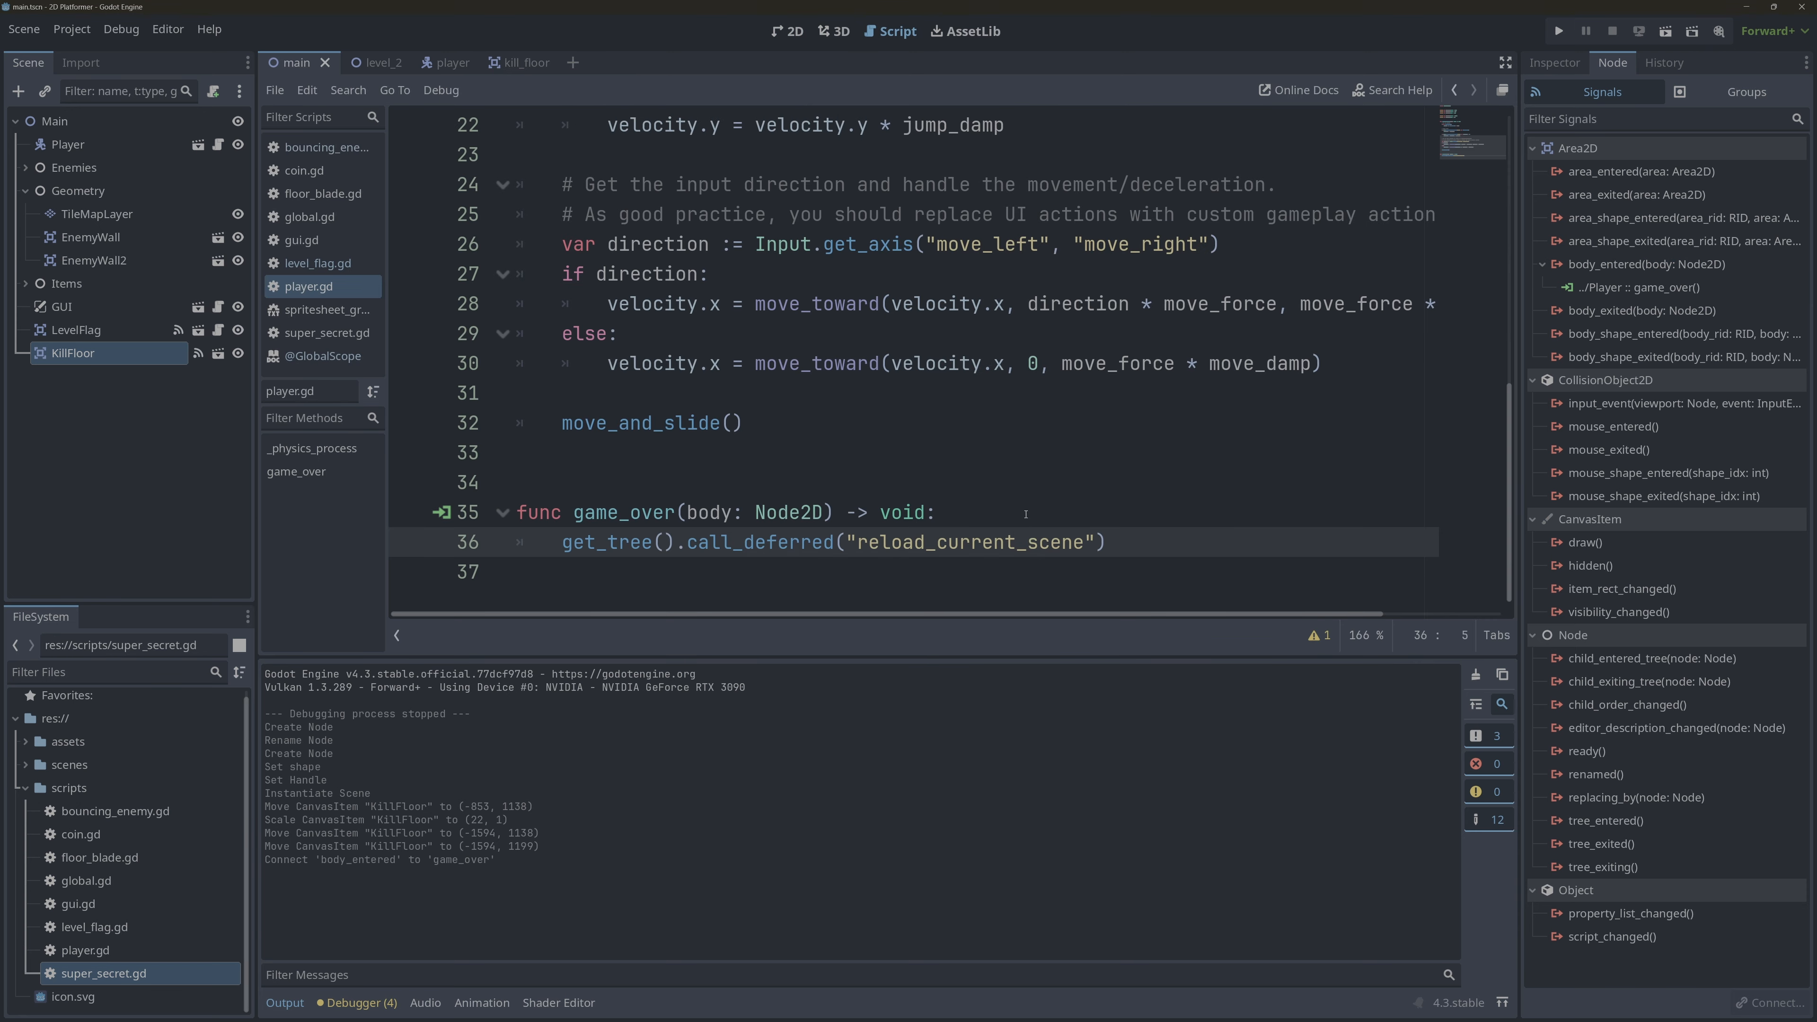
- Run the project and walk the player off the level's left edge to test KillFloor, then close the game and return to the 2D view
key("F5")
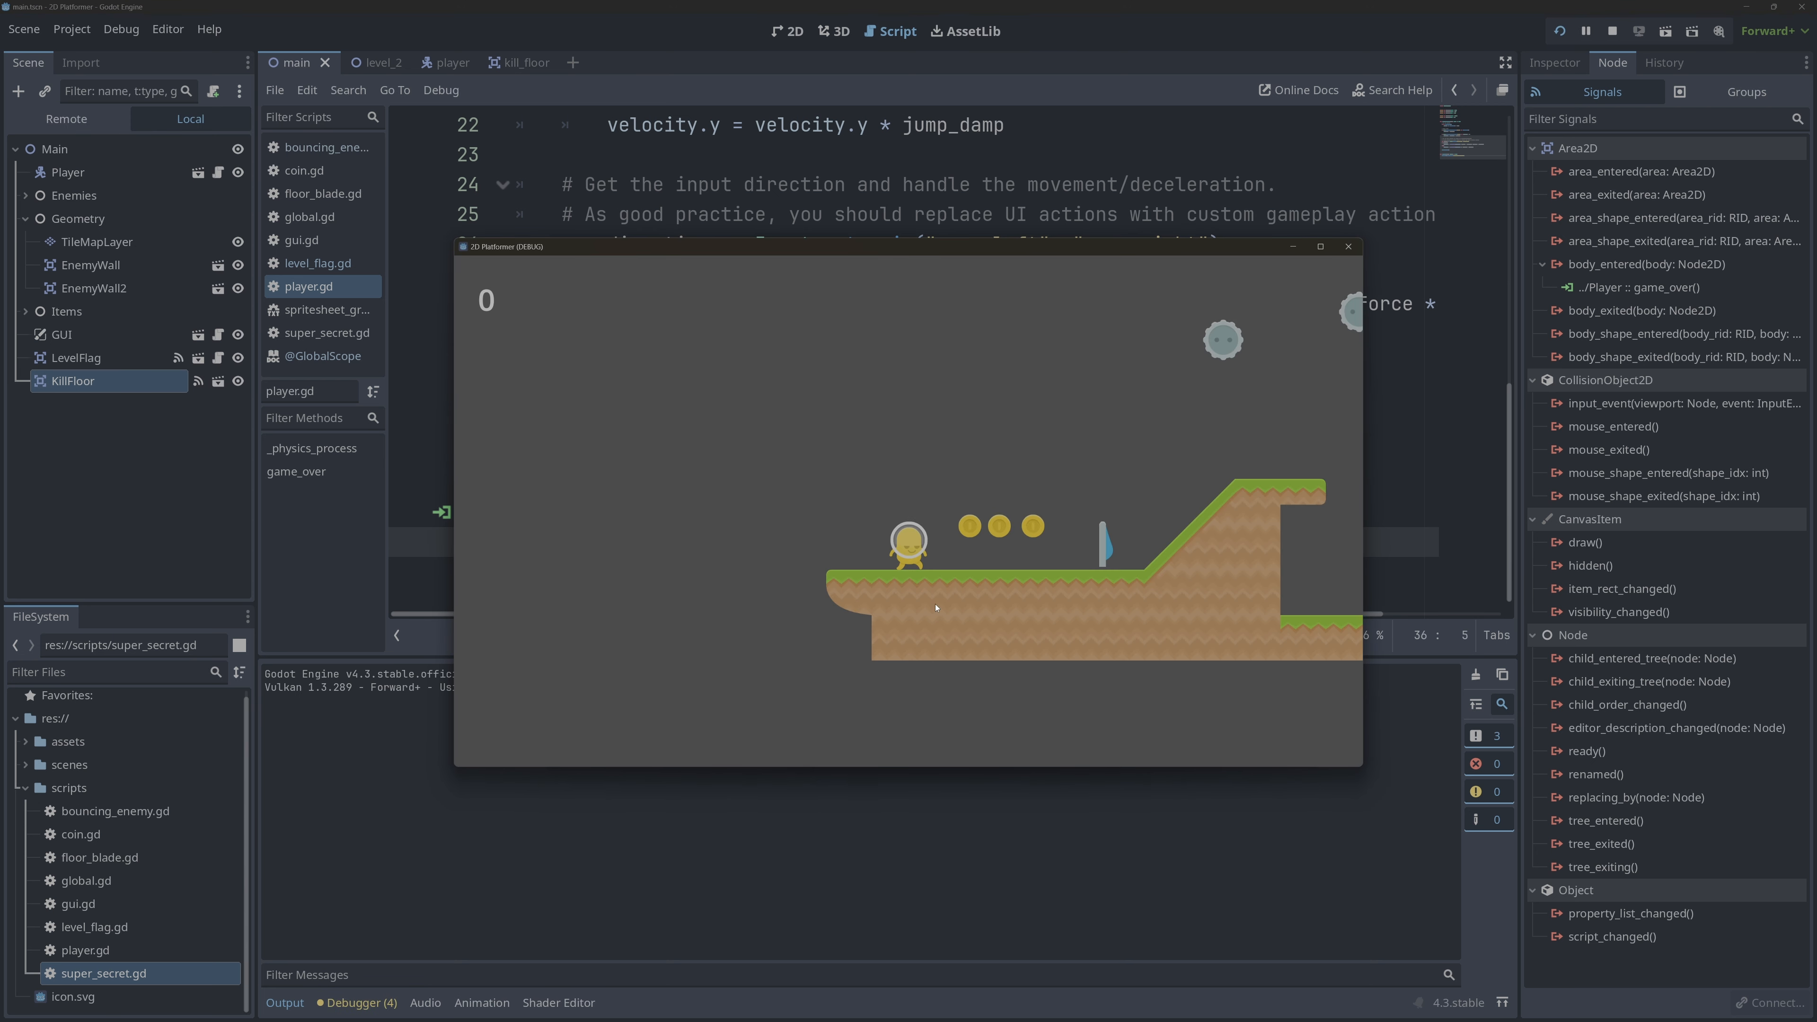
key("Left")
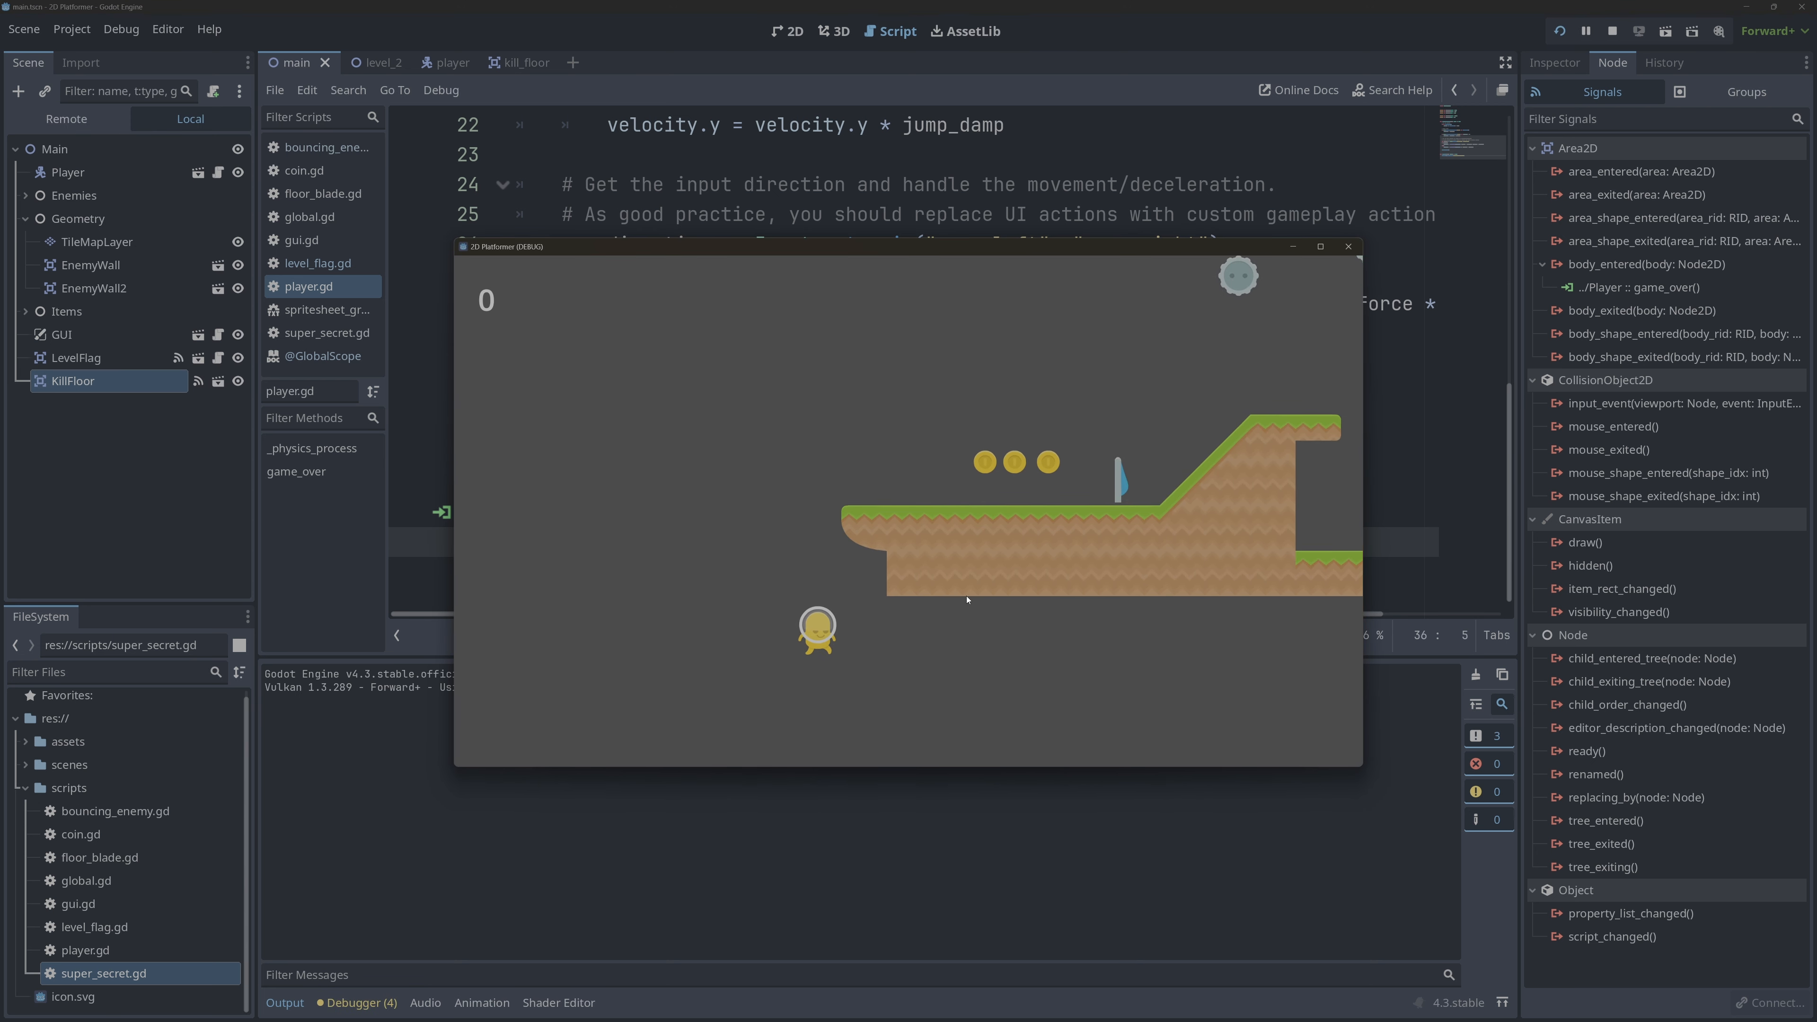
key("Left")
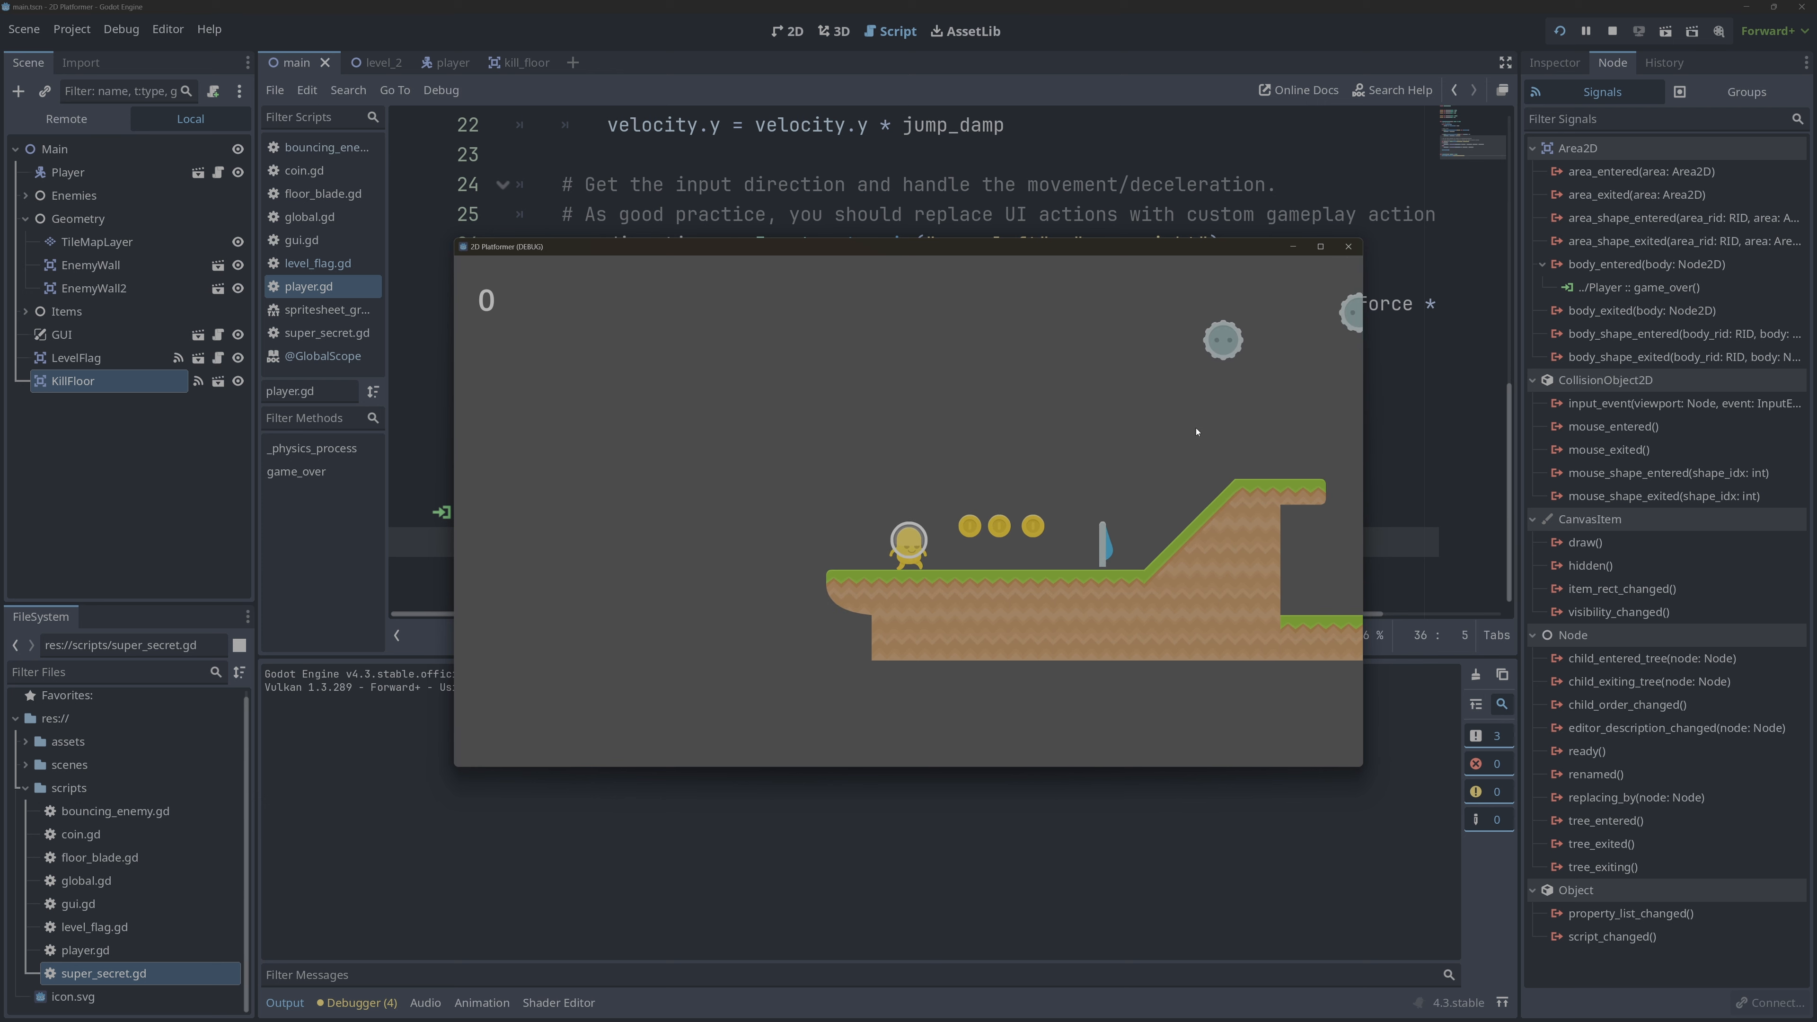
left_click(1348, 246)
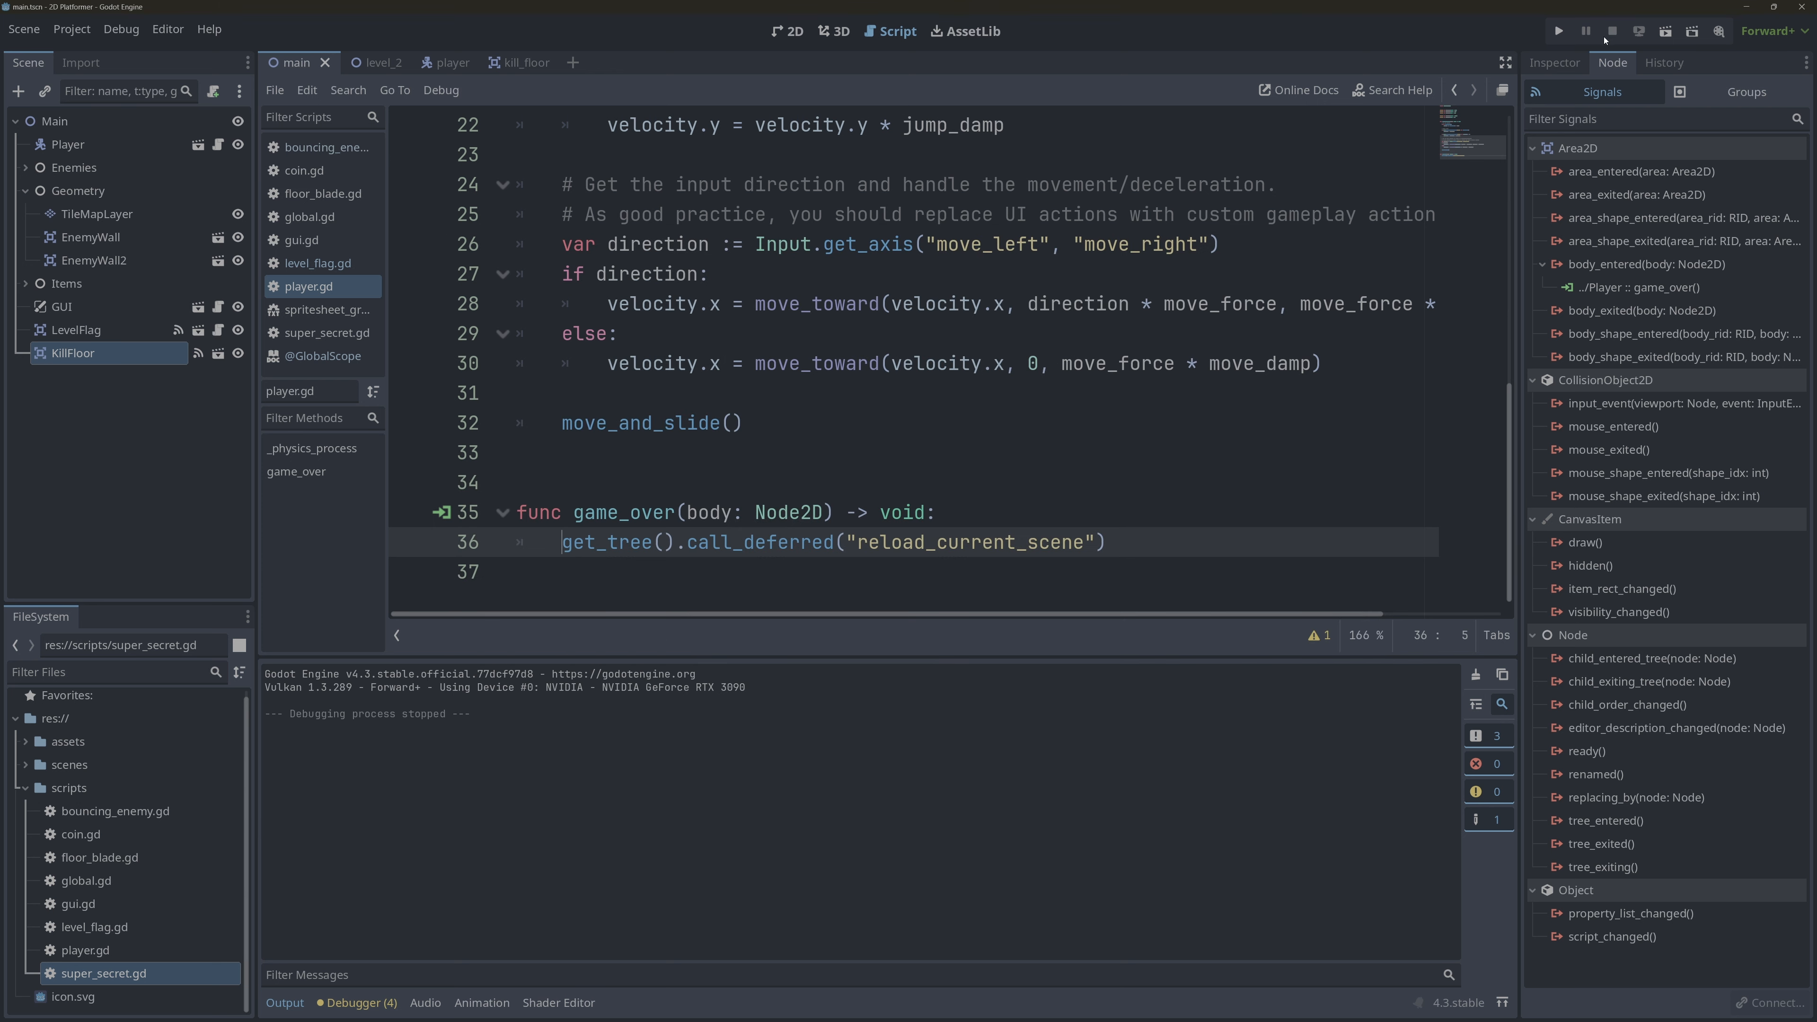
left_click(787, 30)
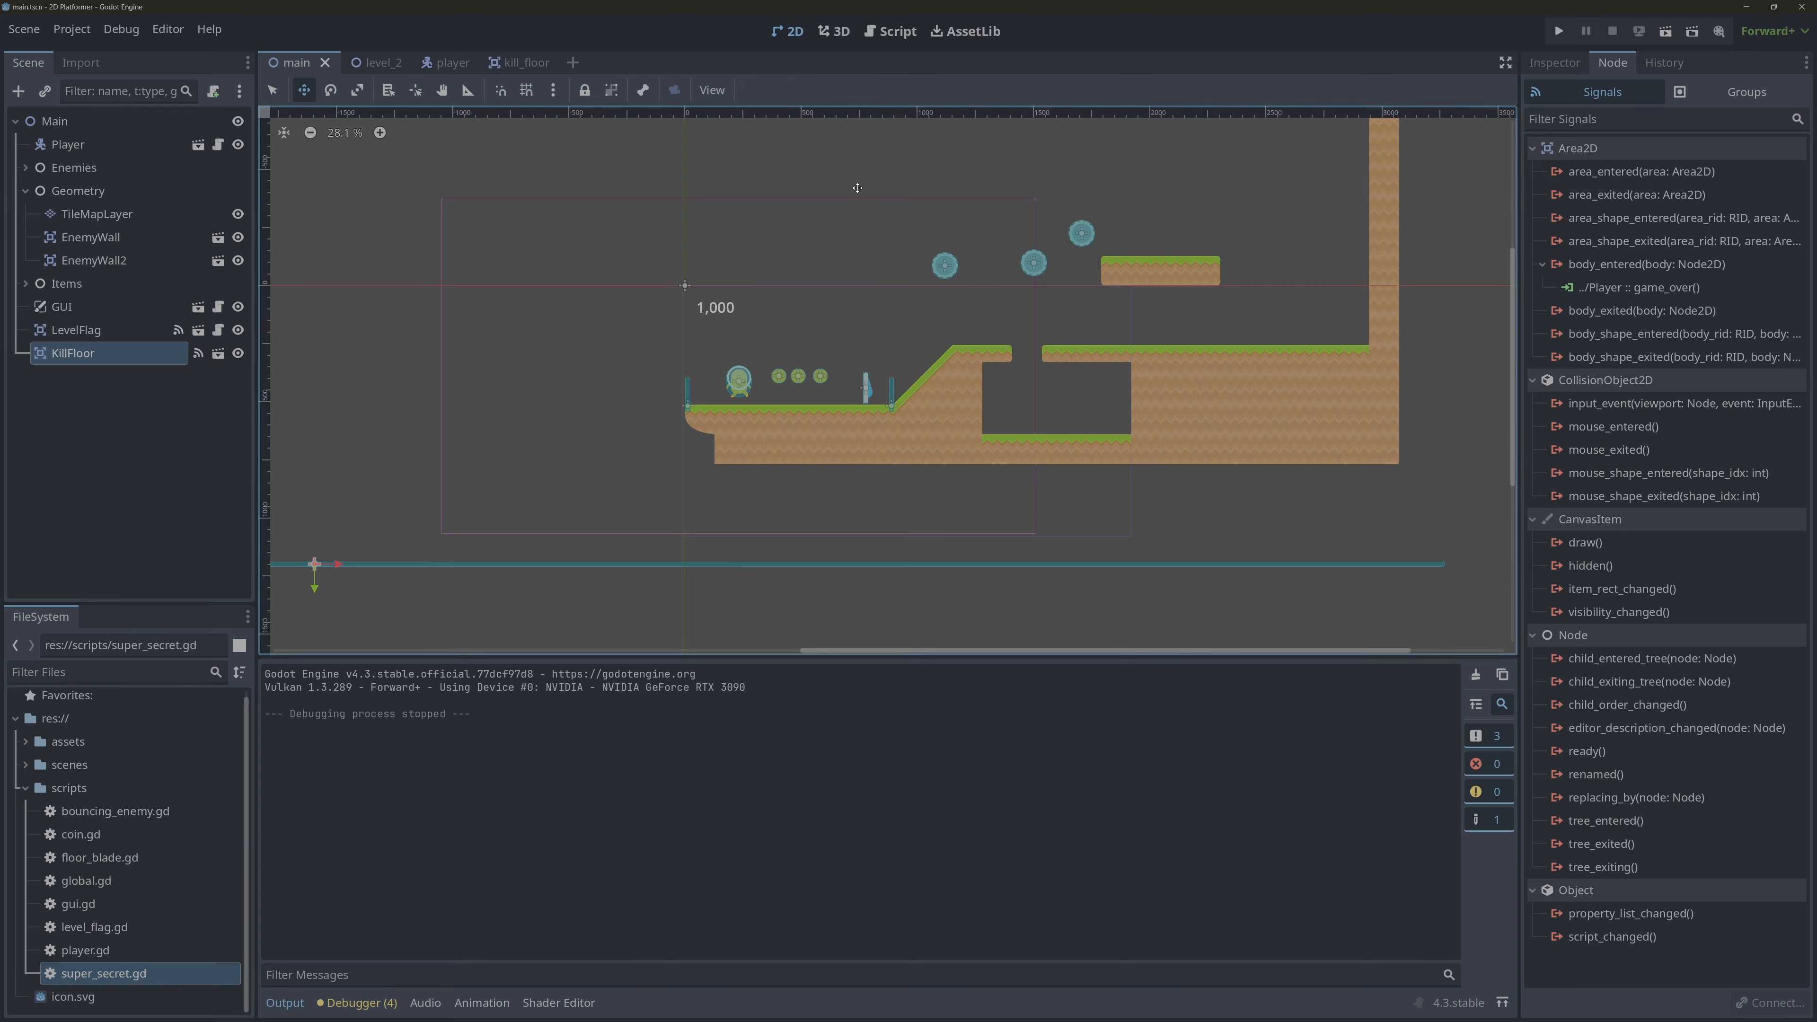